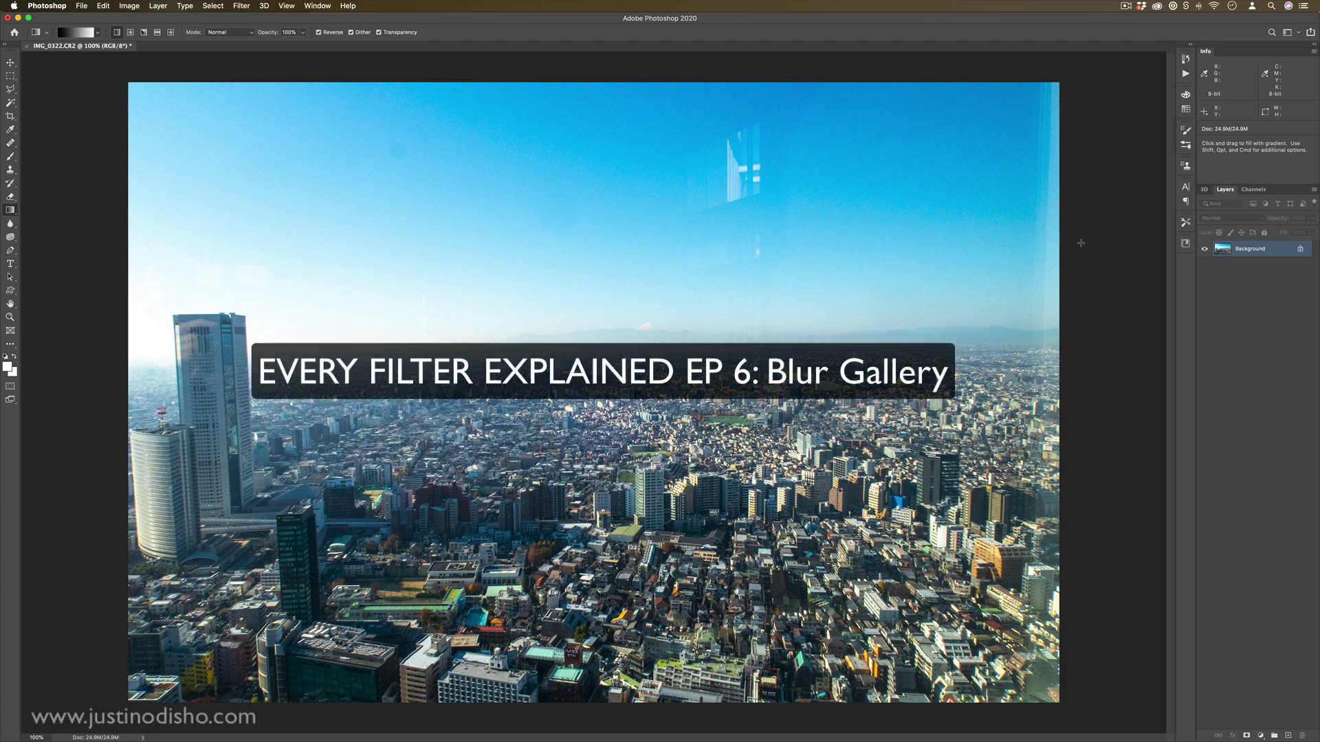
# Show the Filter > Blur Gallery submenu listing Field, Iris, Tilt-Shift, Path and Spin Blur.
pyautogui.click(249, 6)
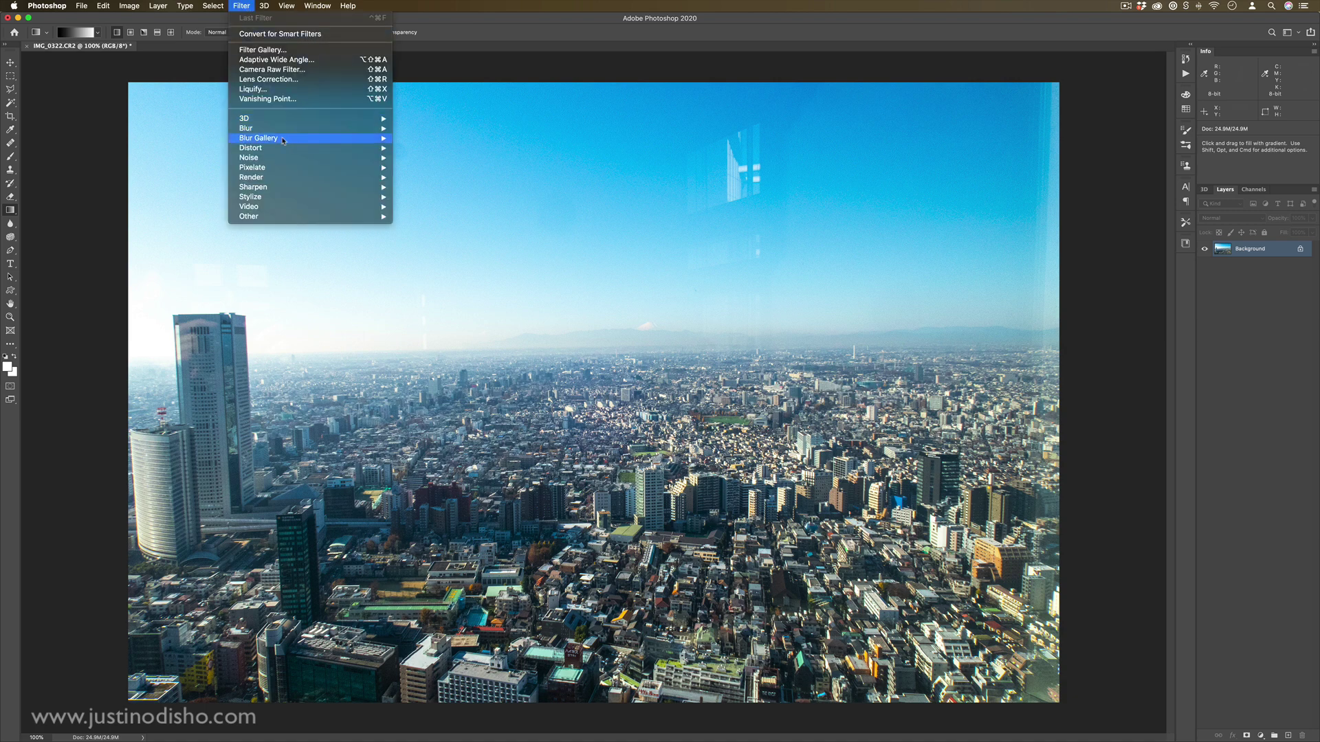
pyautogui.moveTo(283, 141)
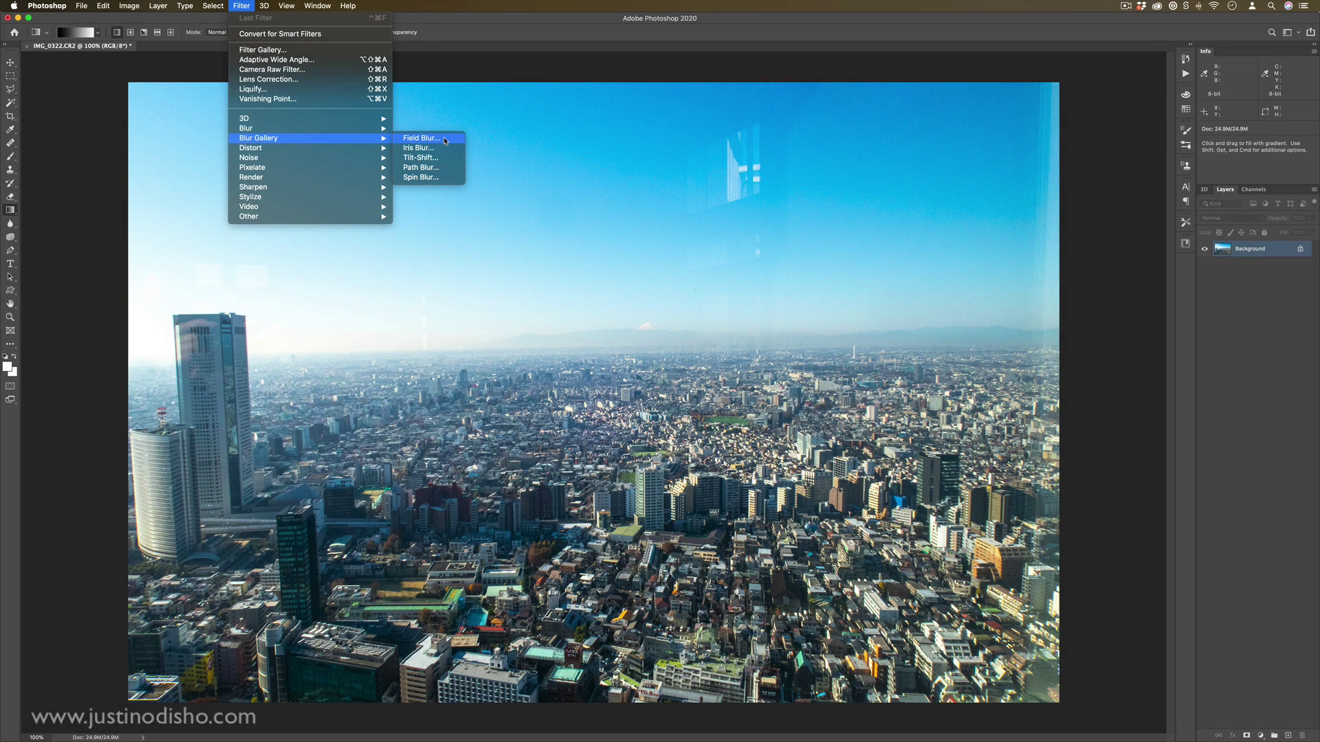
# Apply Field Blur to the skyline, reposition its pin, and try stronger blur before leaving it at 0 px.
pyautogui.click(447, 135)
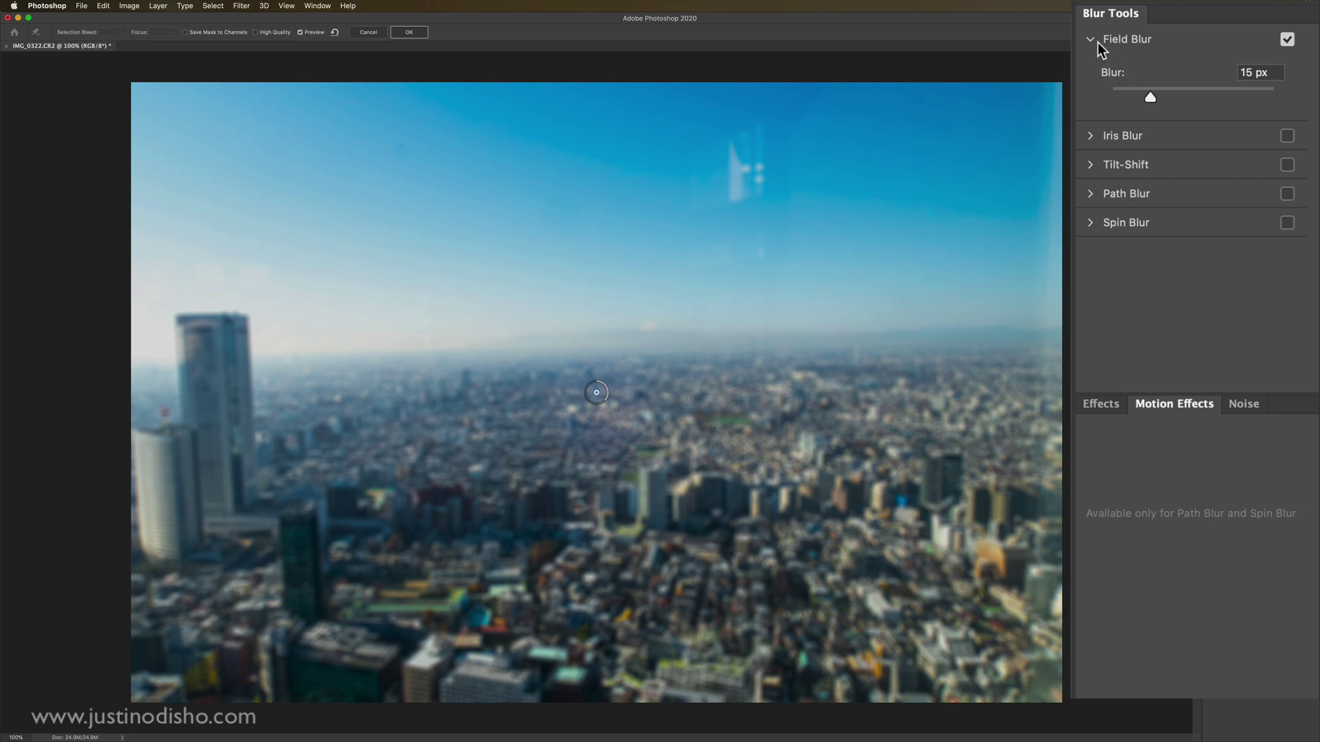
pyautogui.click(1128, 40)
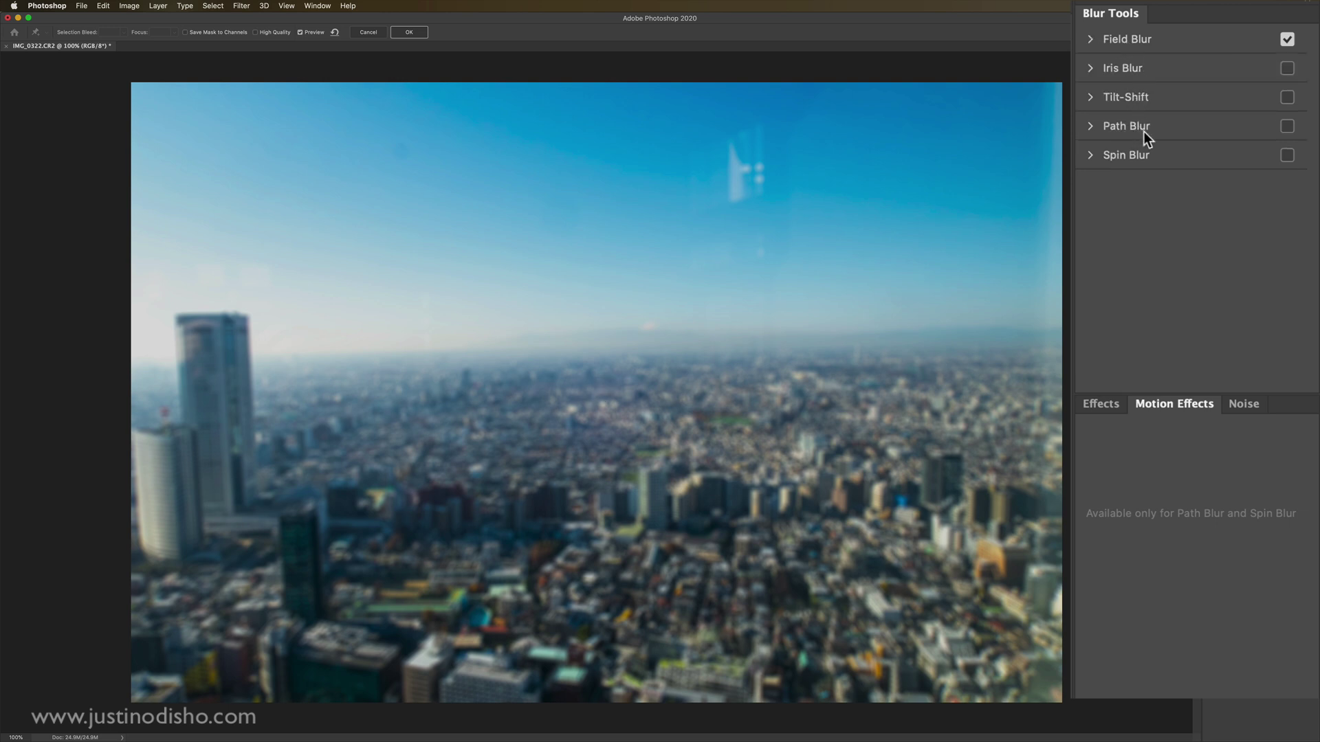
pyautogui.click(1090, 39)
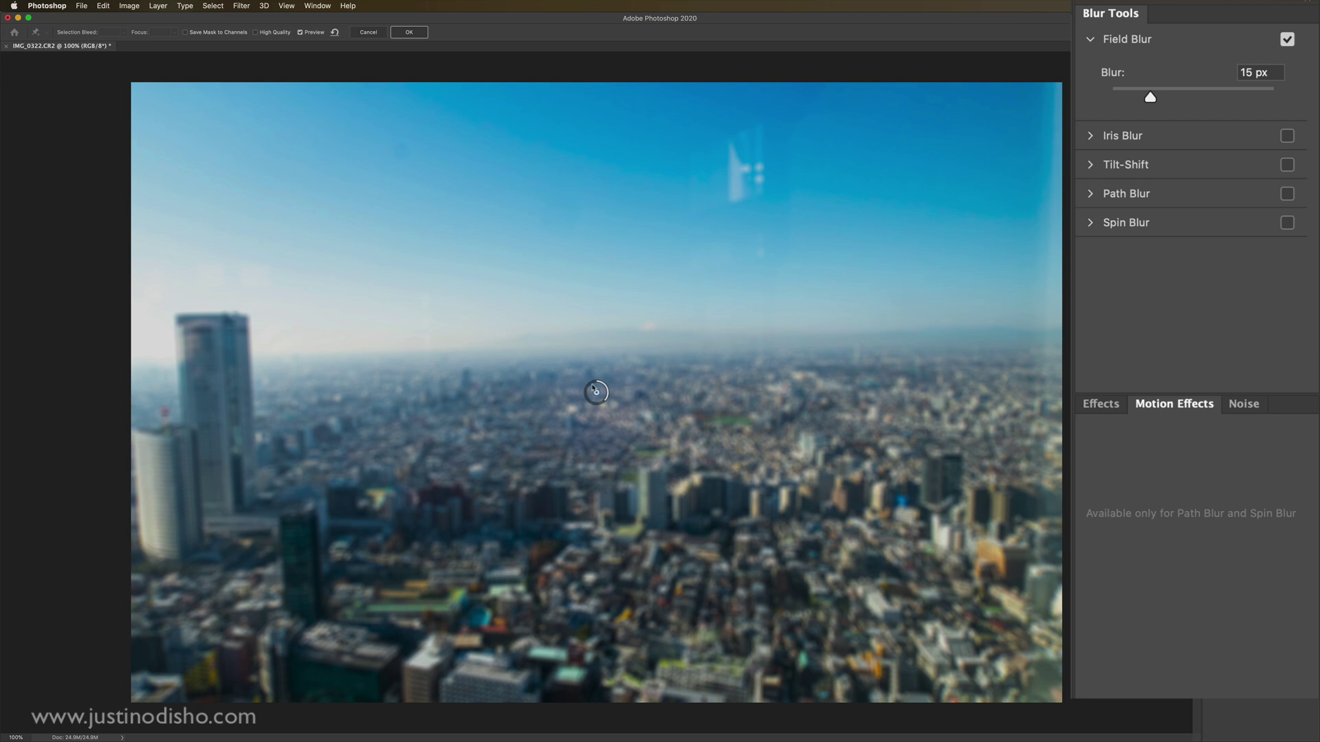
pyautogui.moveTo(596, 393)
pyautogui.mouseDown()
pyautogui.moveTo(700, 268)
pyautogui.moveTo(652, 371)
pyautogui.moveTo(616, 392)
pyautogui.mouseUp()
pyautogui.moveTo(623, 398); pyautogui.dragTo(645, 377)
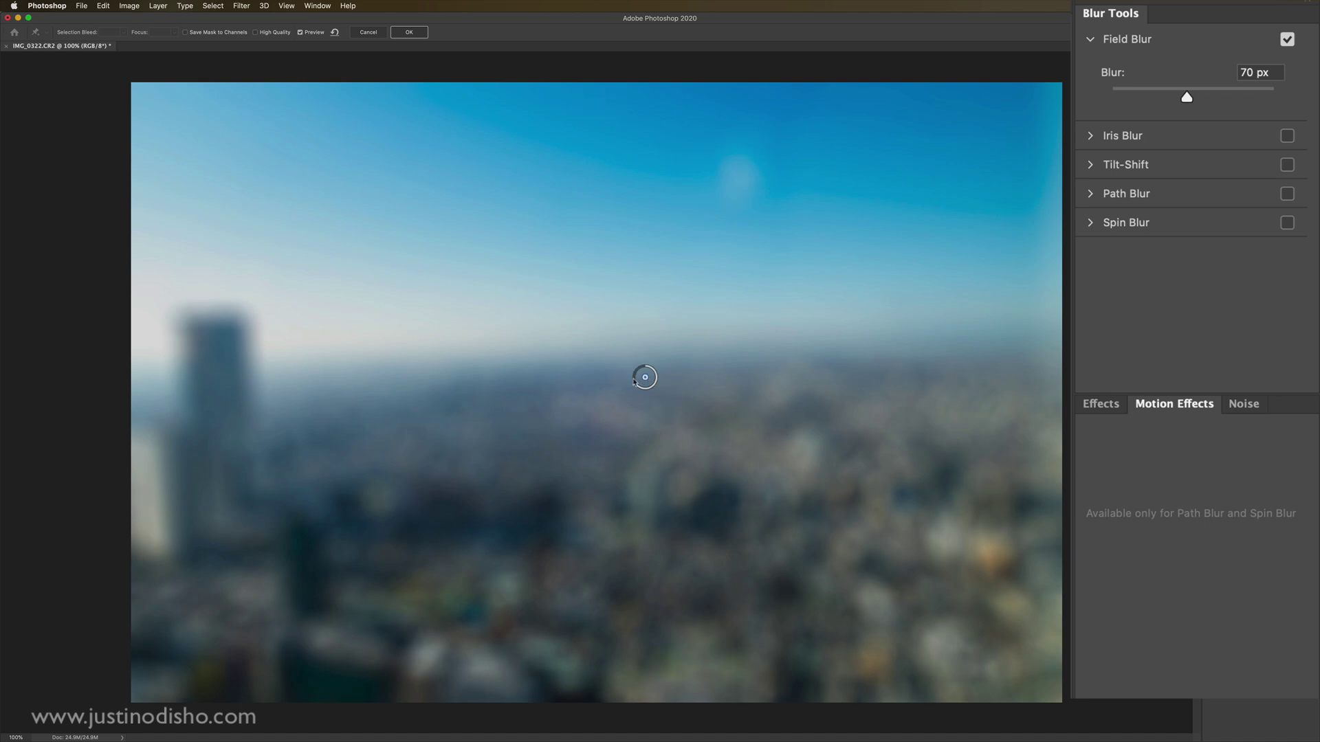
pyautogui.moveTo(633, 380)
pyautogui.mouseDown()
pyautogui.moveTo(644, 369)
pyautogui.moveTo(645, 388)
pyautogui.moveTo(647, 368)
pyautogui.mouseUp()
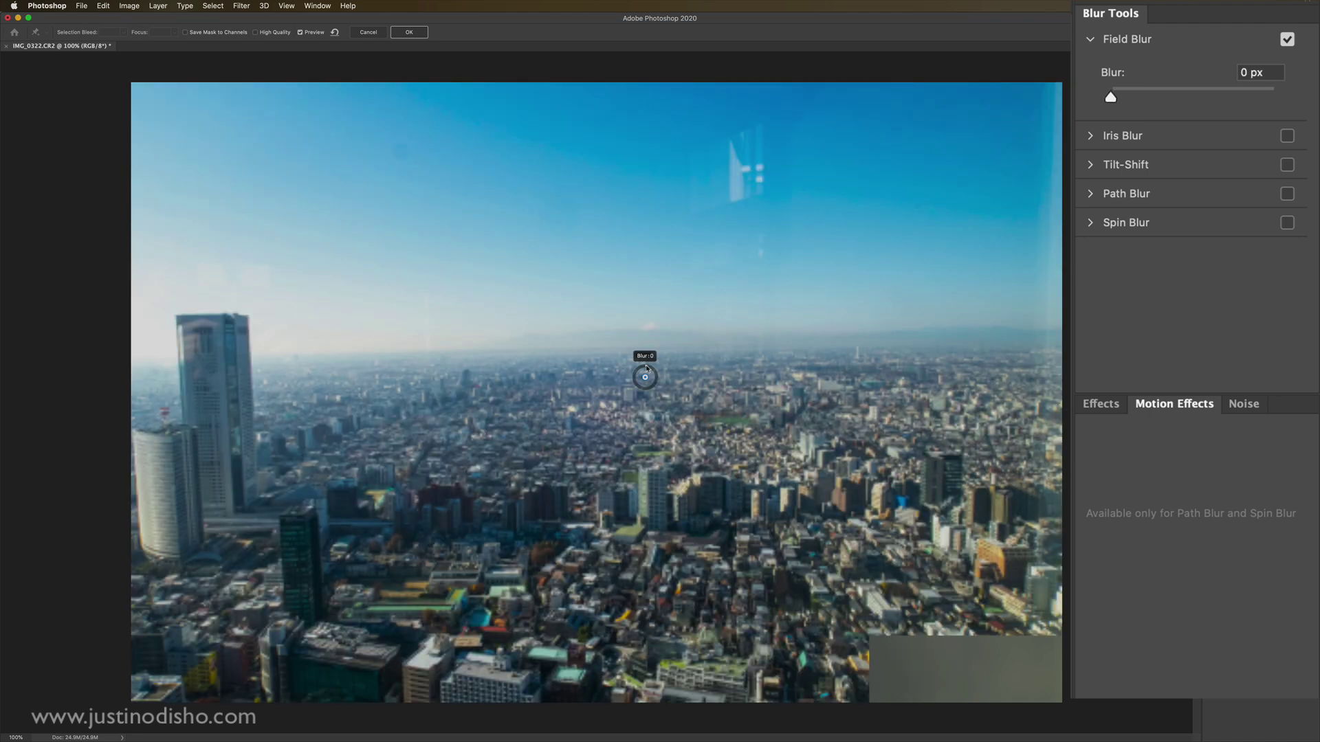
# Replace Field Blur with Iris Blur and enlarge its focus ellipse wider and taller.
pyautogui.click(1287, 39)
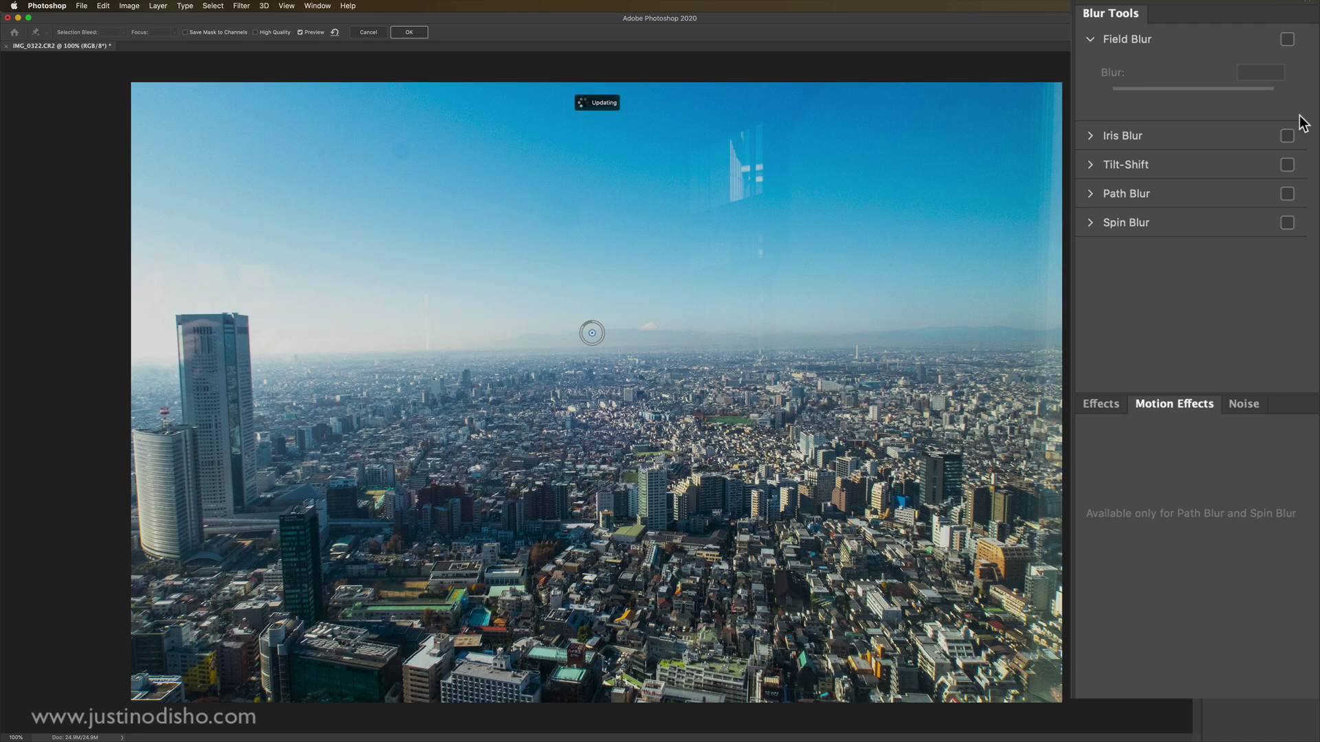
pyautogui.click(1091, 137)
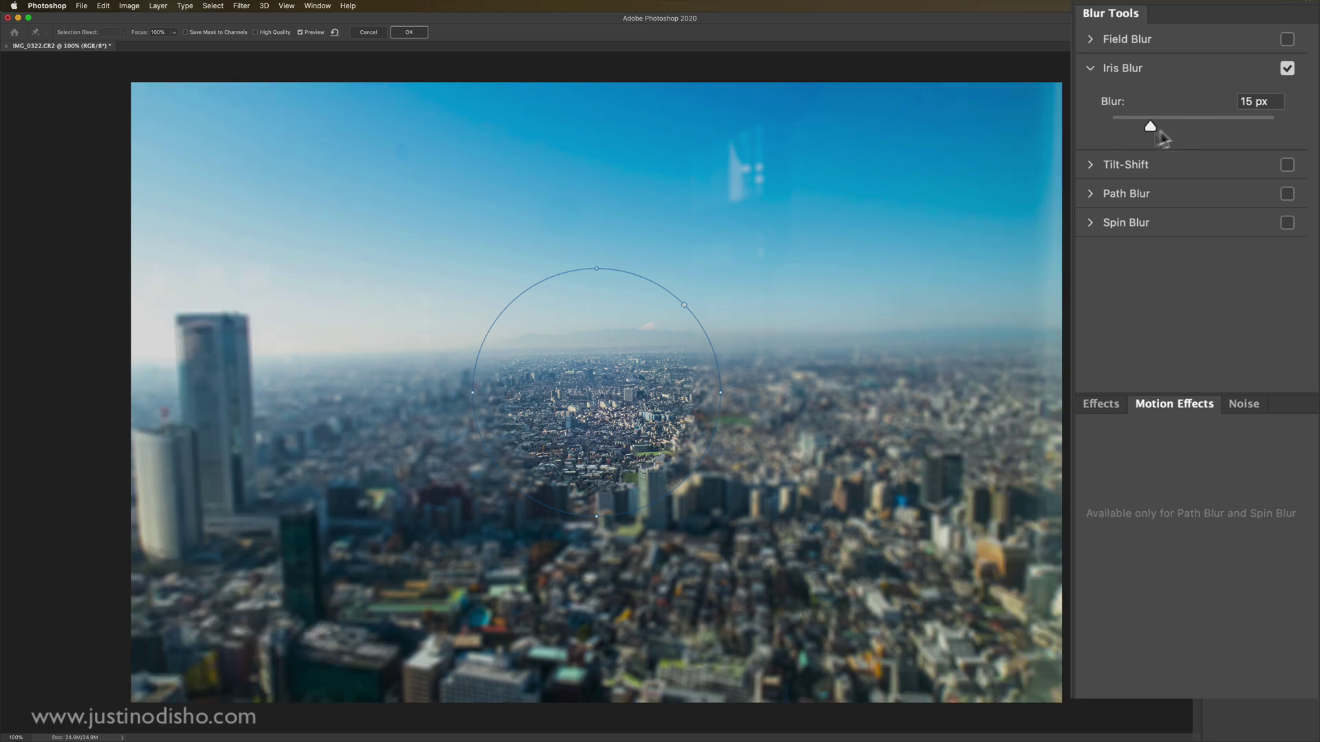
pyautogui.moveTo(599, 396); pyautogui.dragTo(642, 400)
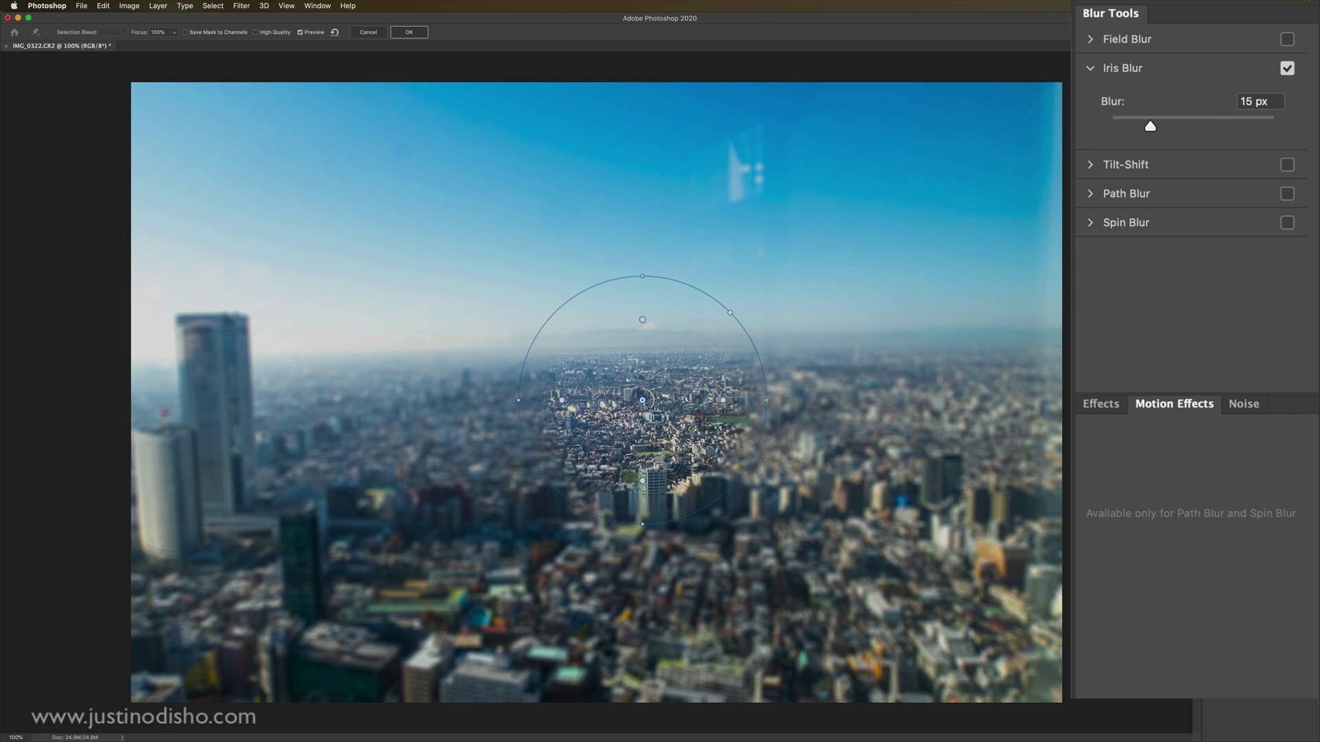
pyautogui.moveTo(765, 400); pyautogui.dragTo(1001, 408)
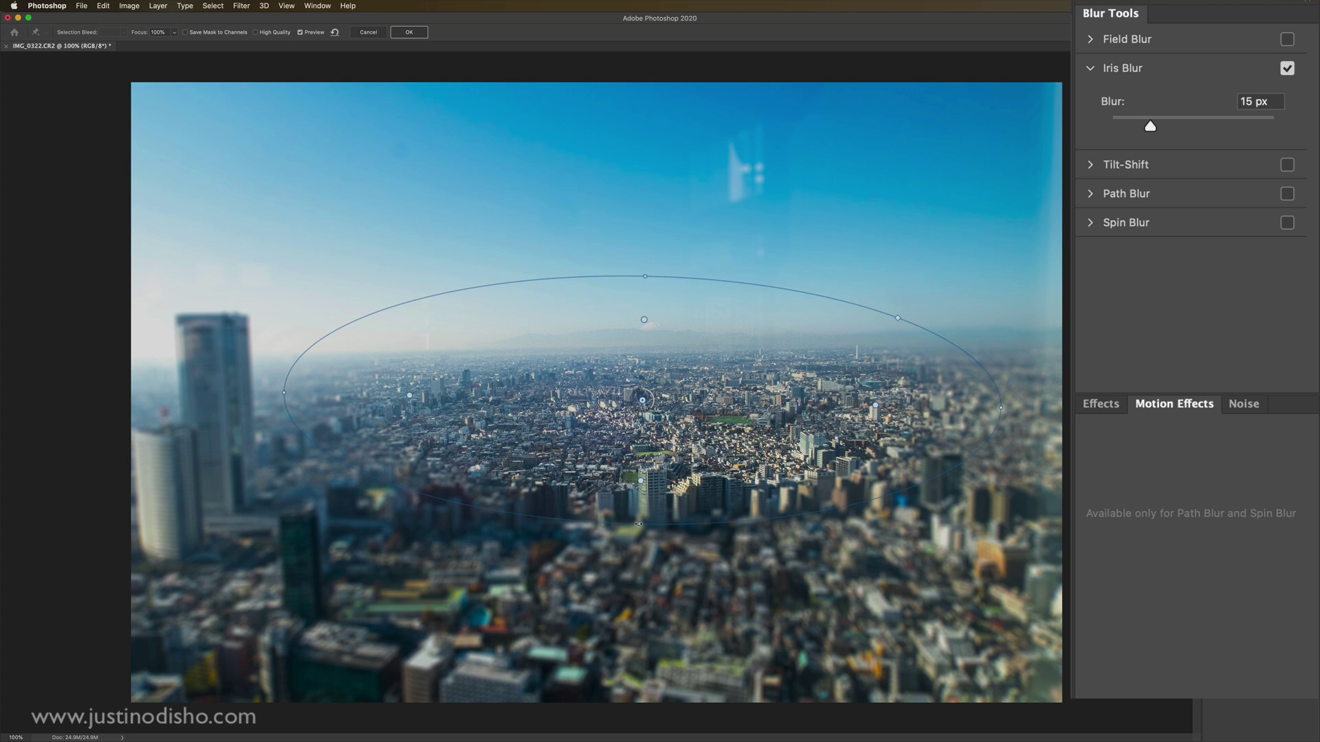
pyautogui.moveTo(638, 524); pyautogui.dragTo(645, 645)
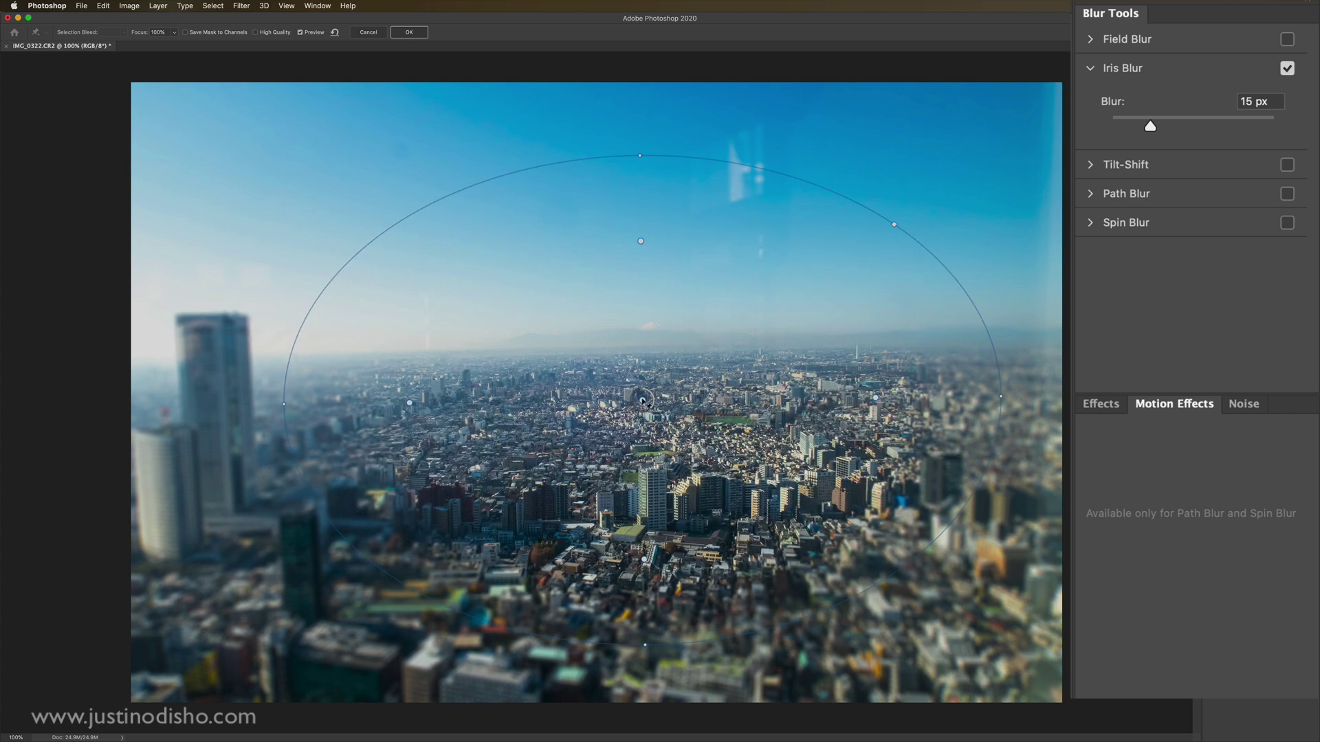
# Recentre the iris ellipse, extend its sharp area to the edge, and add a second spot lower right.
pyautogui.moveTo(642, 400); pyautogui.dragTo(606, 393)
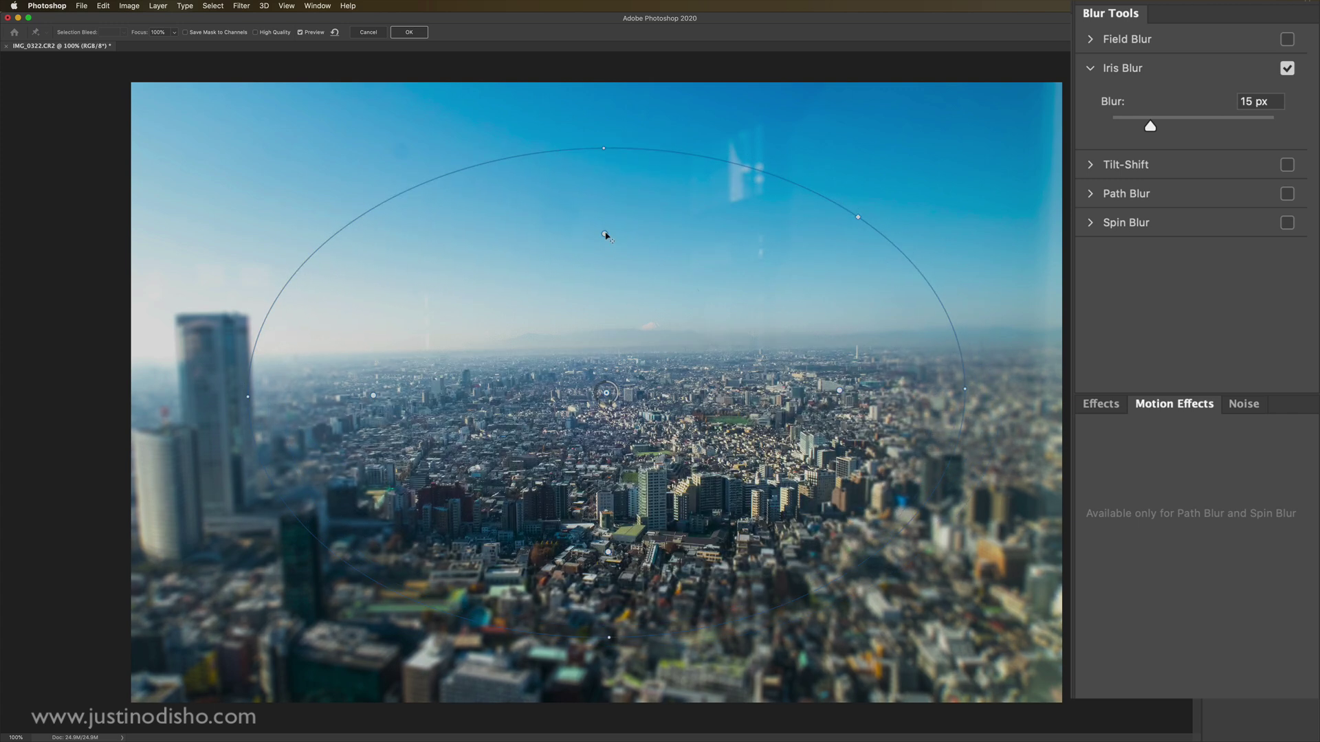
pyautogui.moveTo(605, 234); pyautogui.dragTo(658, 325)
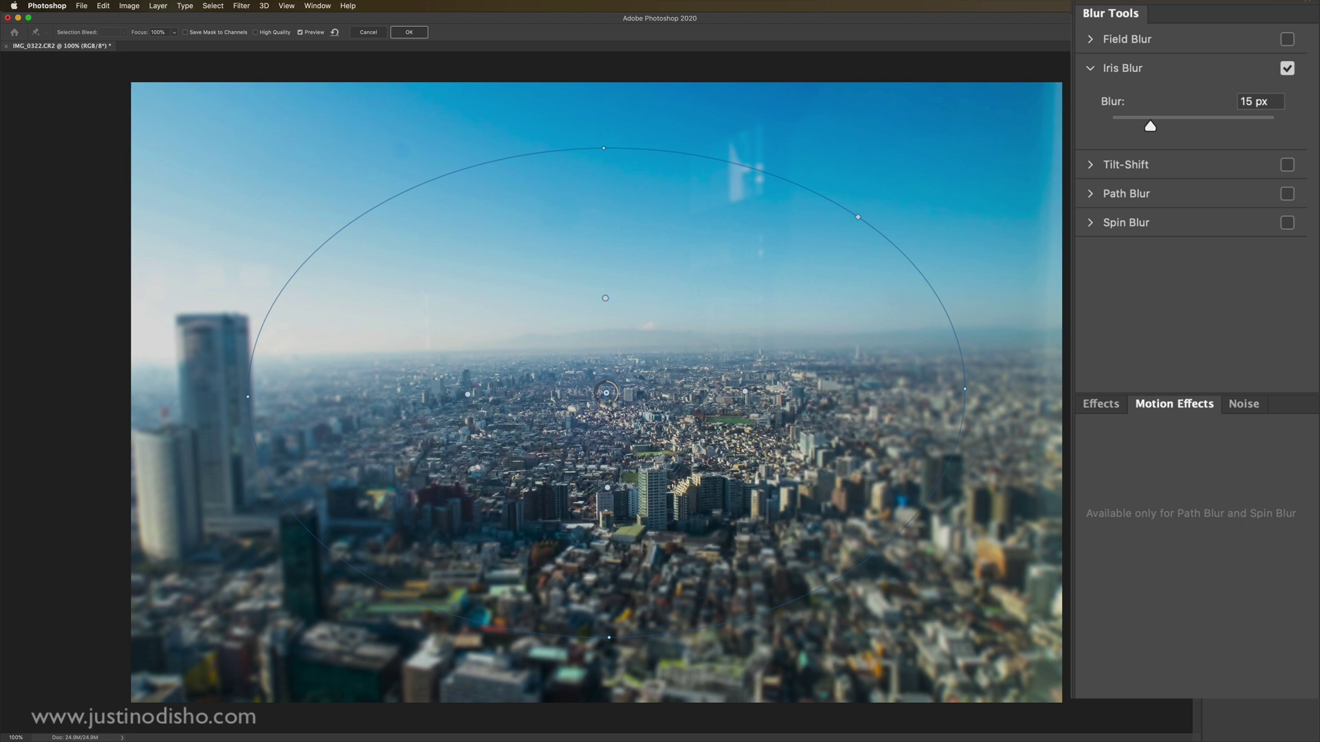
pyautogui.moveTo(604, 299); pyautogui.dragTo(604, 147)
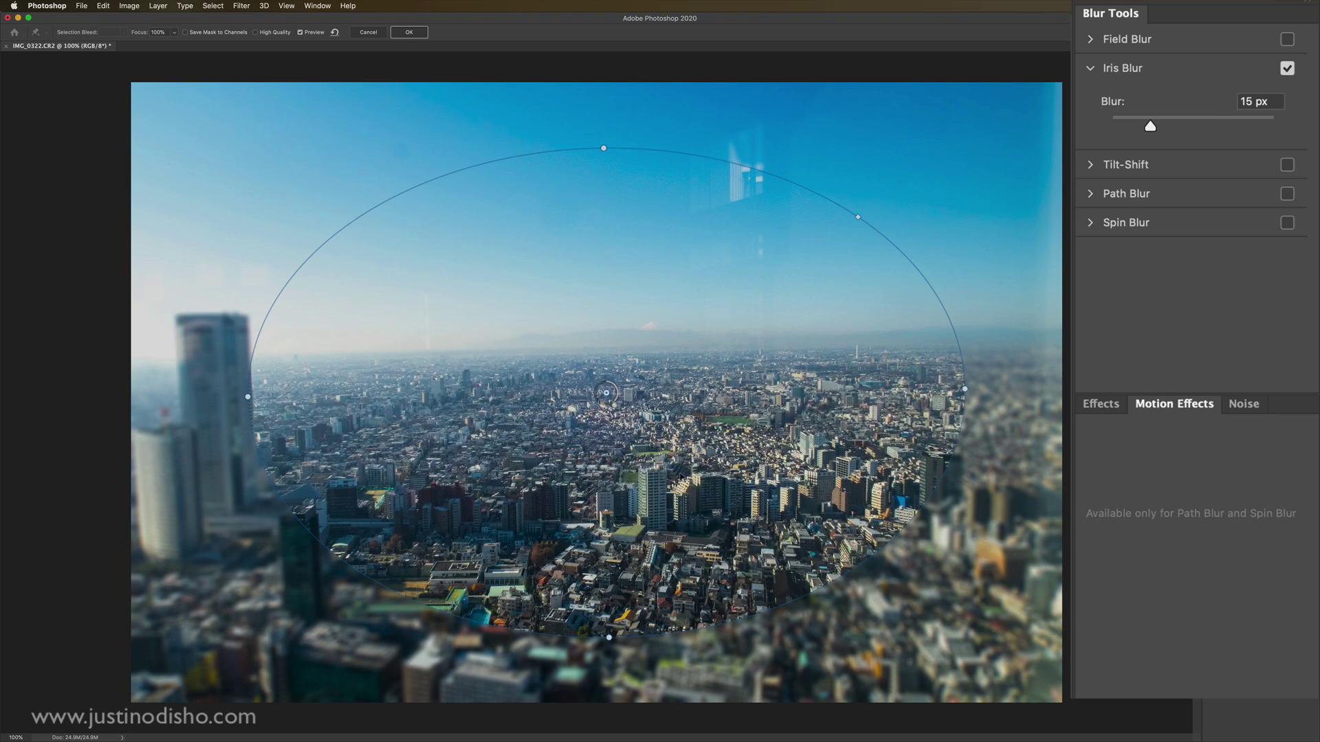
pyautogui.click(625, 619)
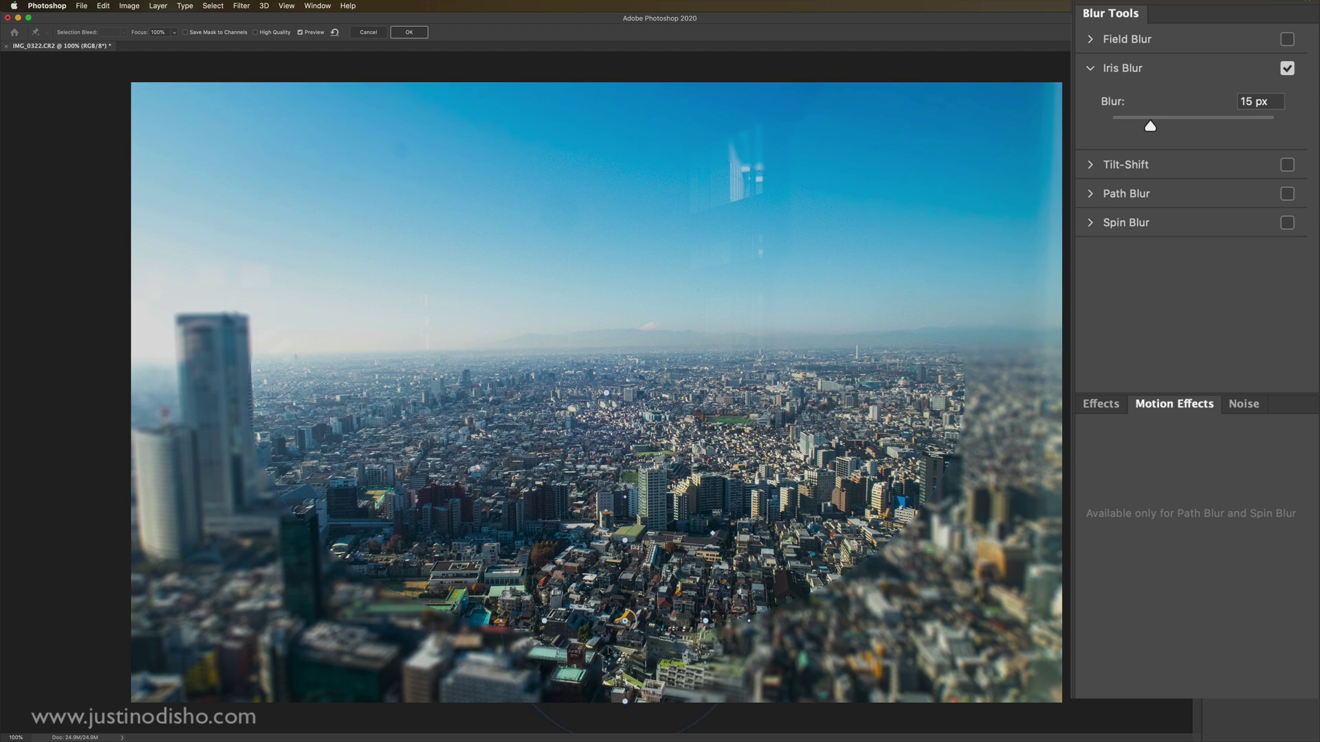
# Move the second iris spot up-left and reshape the first ellipse into a narrower, tilted oval.
pyautogui.moveTo(625, 618); pyautogui.dragTo(300, 539)
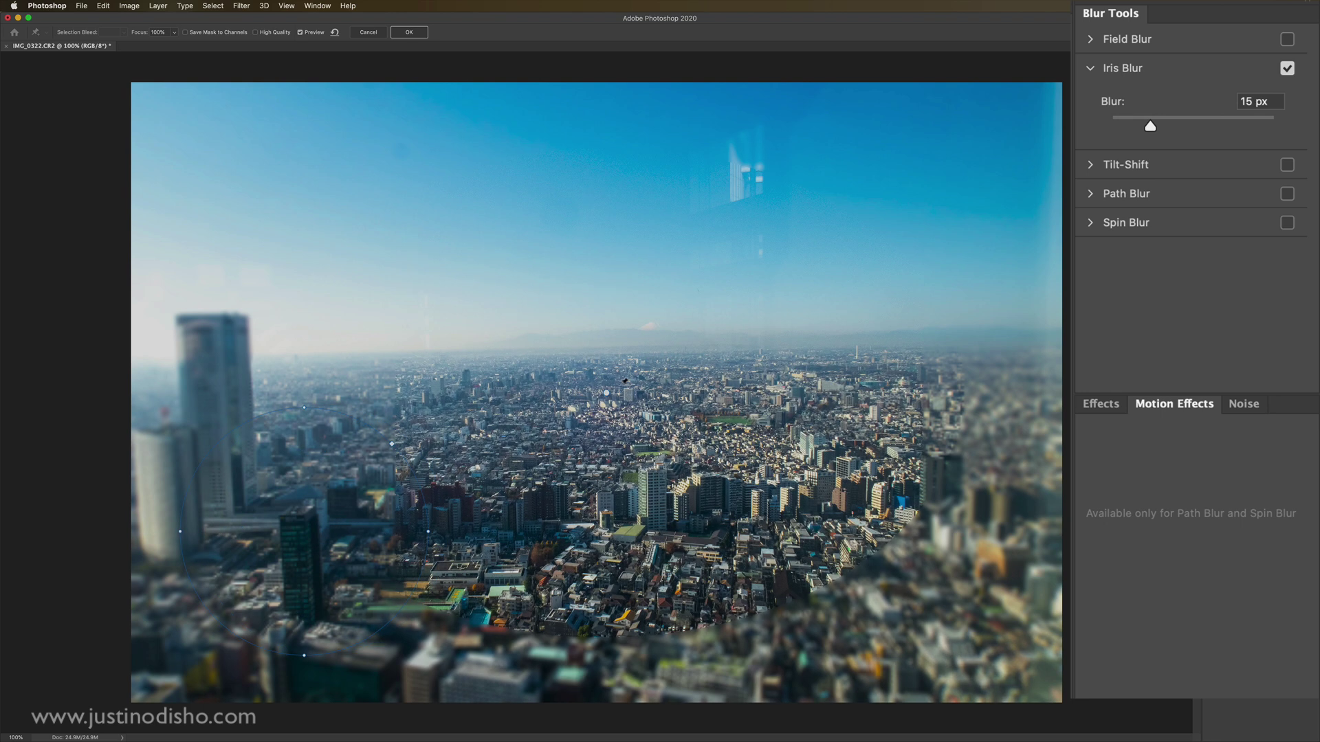
pyautogui.moveTo(607, 398); pyautogui.dragTo(709, 339)
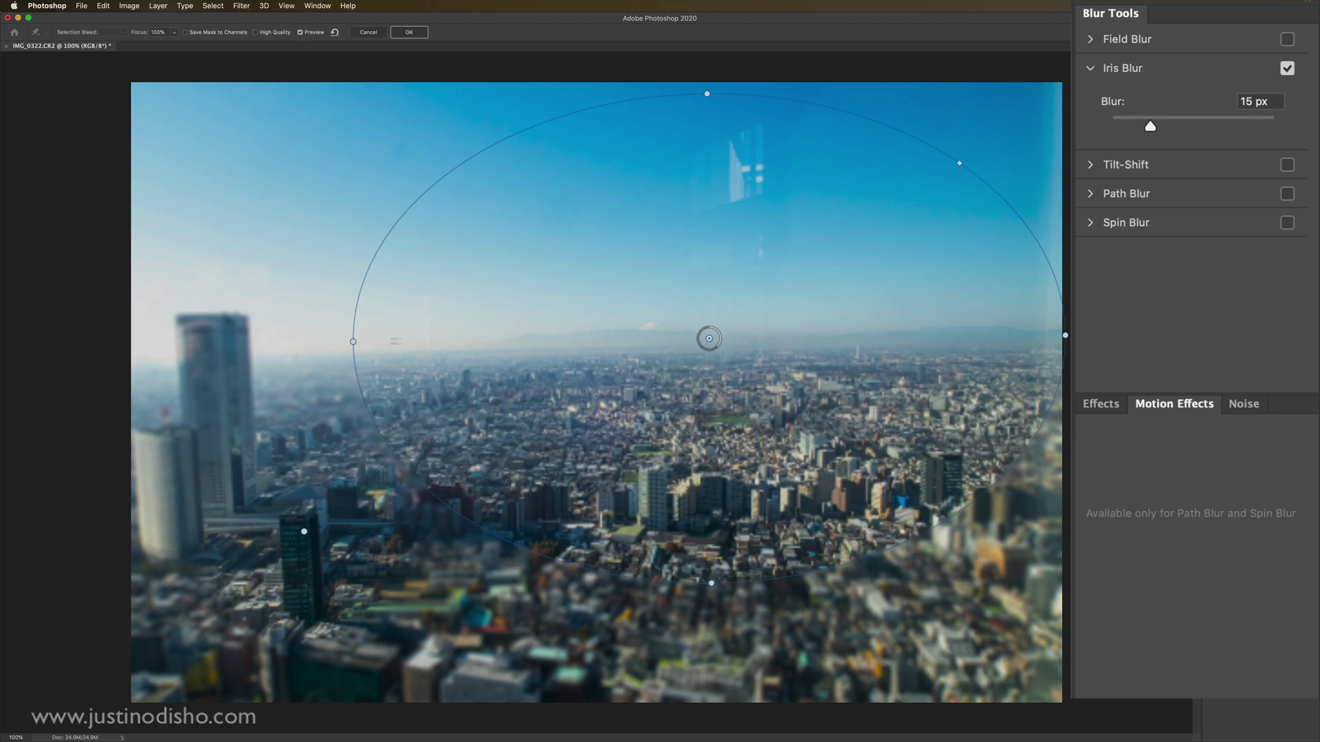
pyautogui.moveTo(350, 342); pyautogui.dragTo(561, 367)
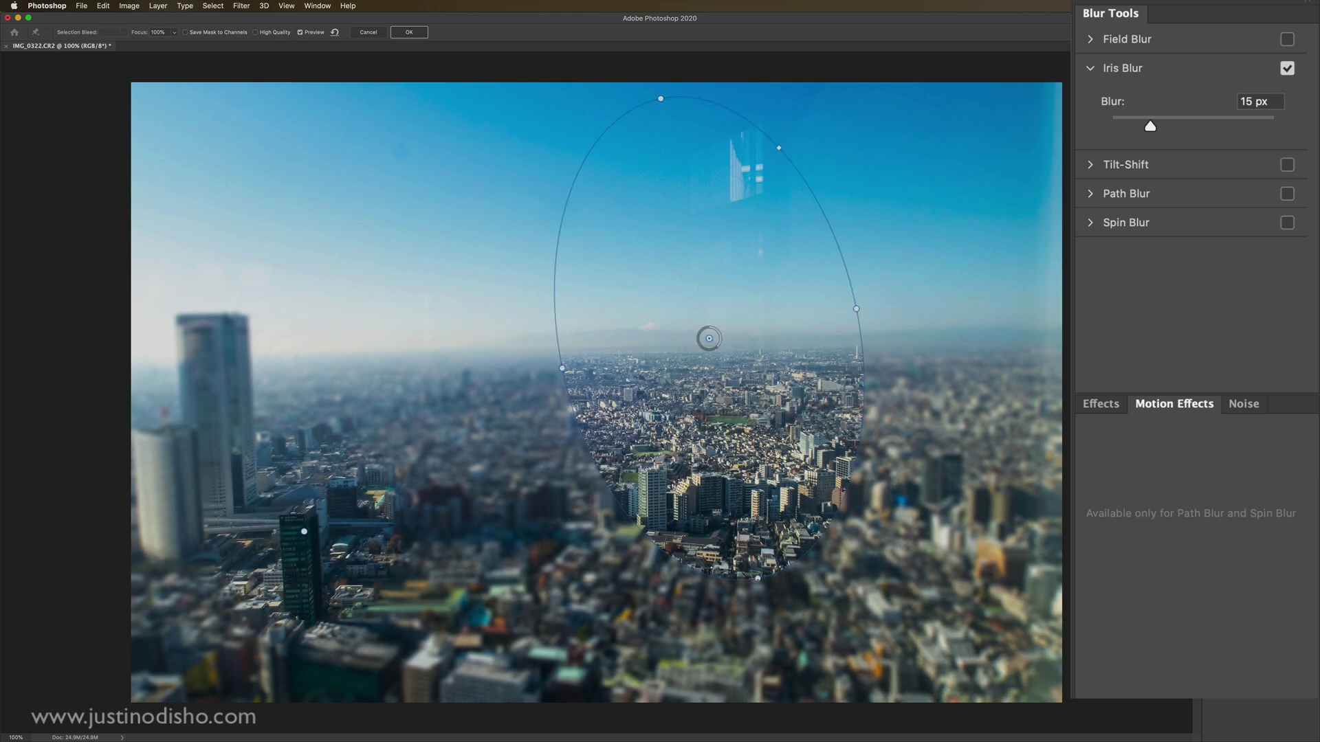
pyautogui.moveTo(757, 578); pyautogui.dragTo(728, 450)
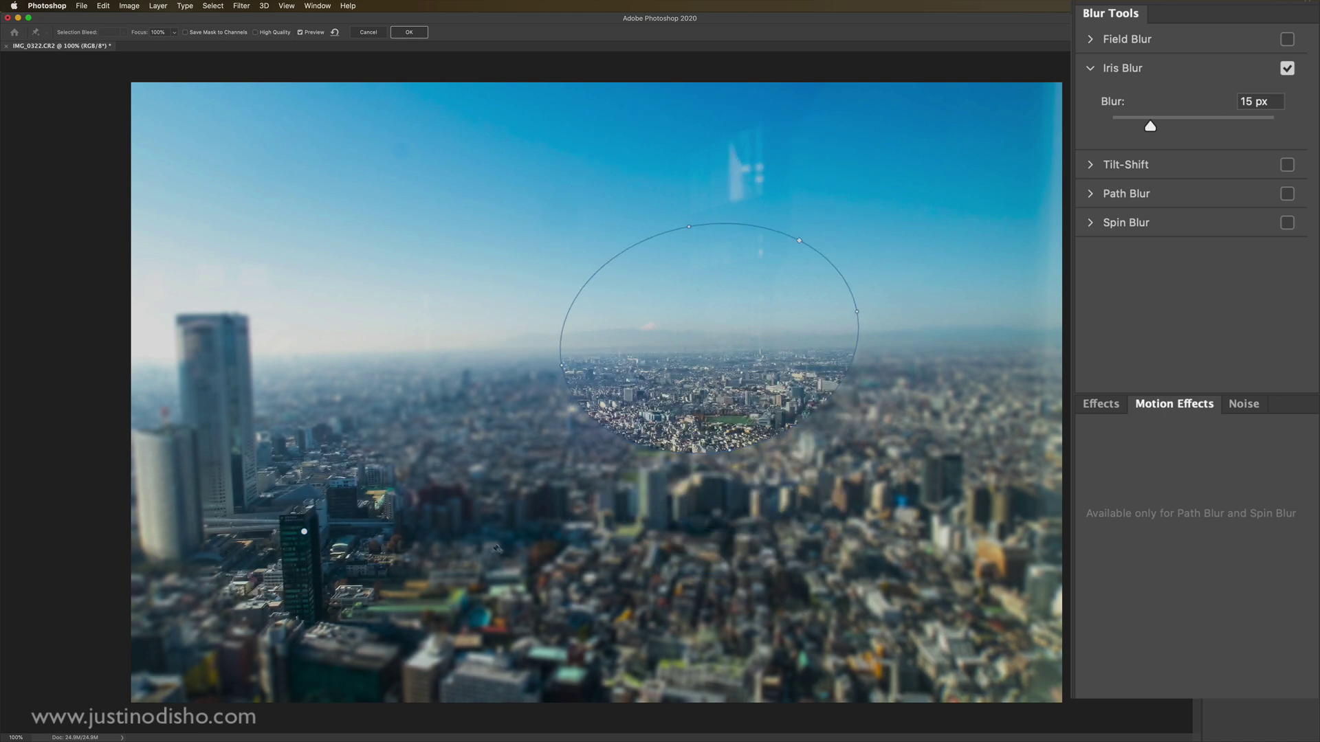
# Add a third iris spot, readjust the first ellipse, then delete the bottom-right spot.
pyautogui.click(831, 588)
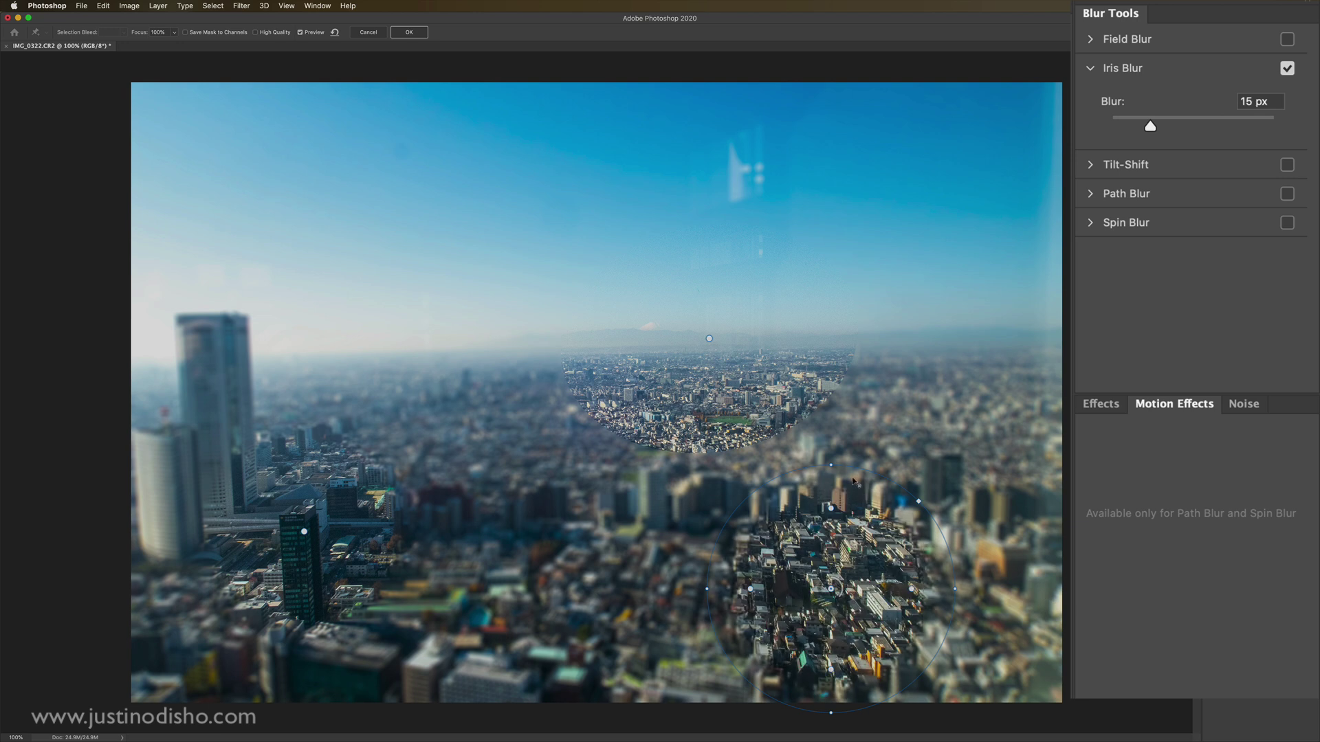
pyautogui.moveTo(831, 589); pyautogui.dragTo(901, 584)
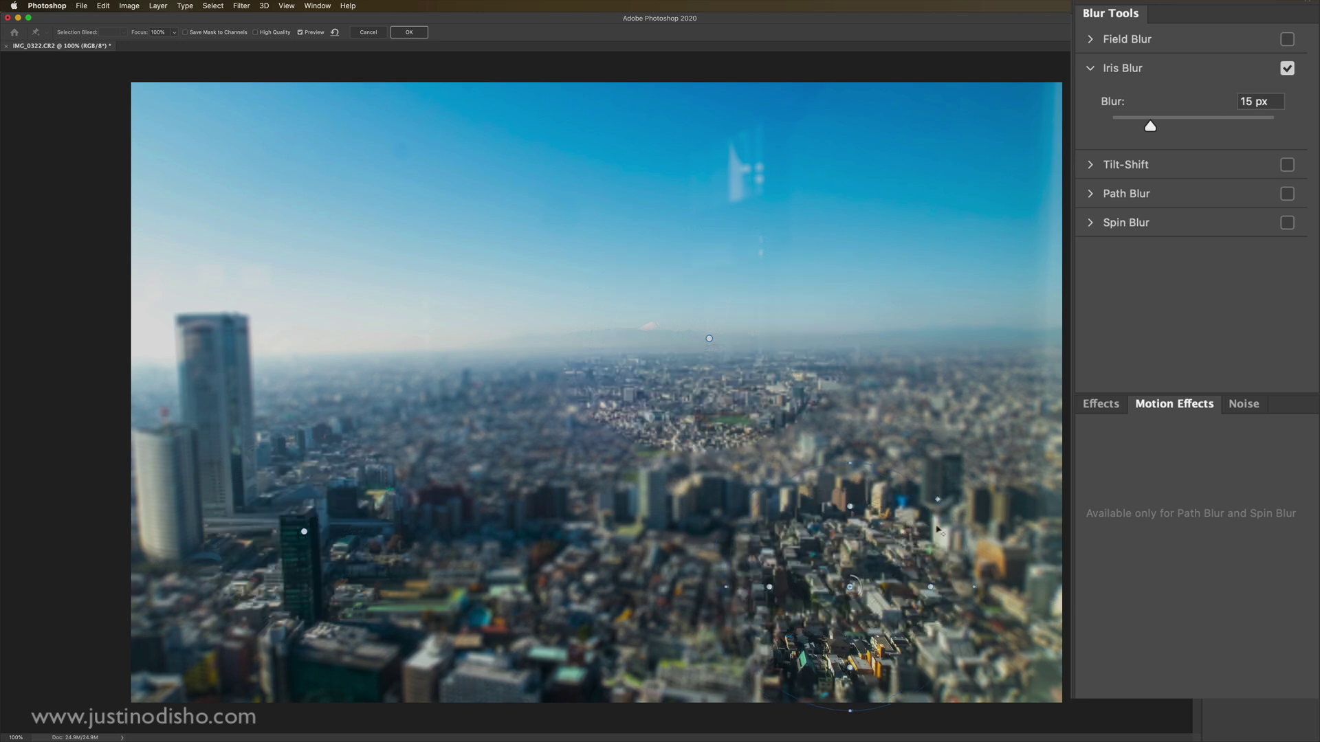
pyautogui.moveTo(710, 341); pyautogui.dragTo(642, 404)
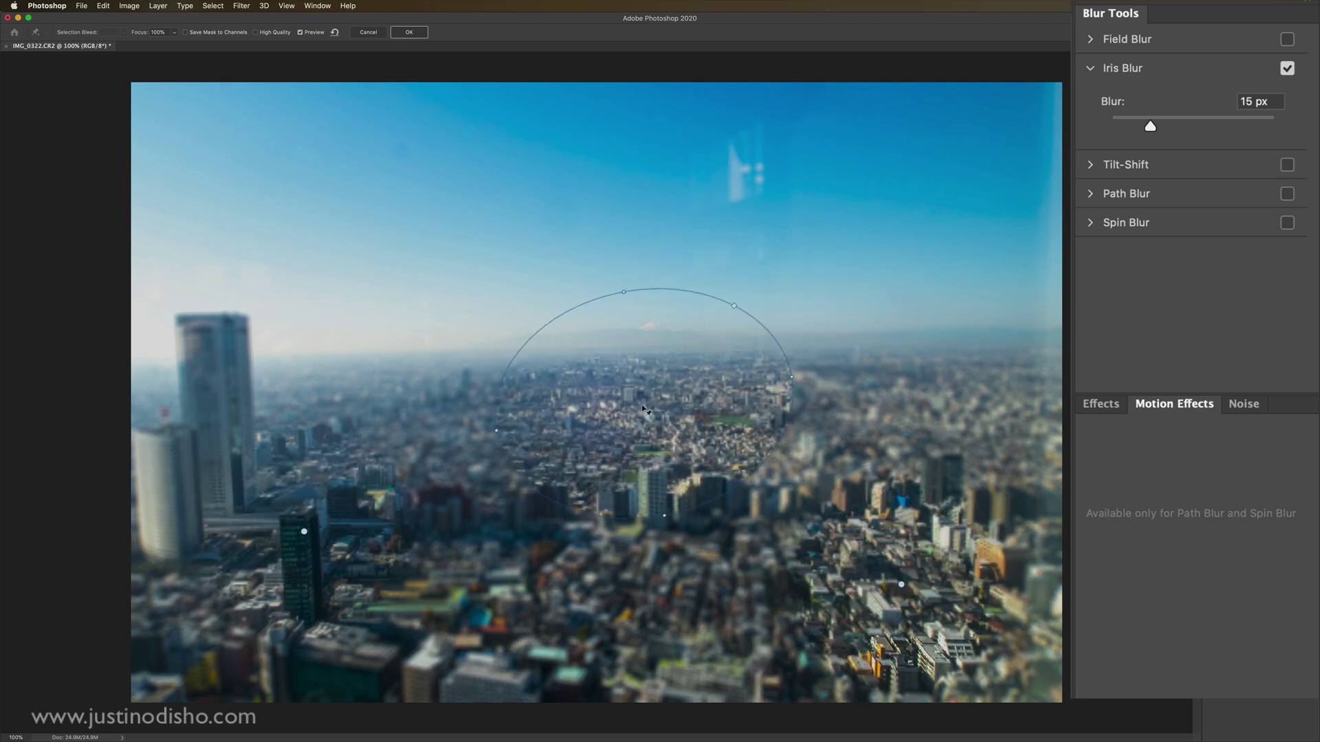
pyautogui.moveTo(782, 404); pyautogui.dragTo(730, 389)
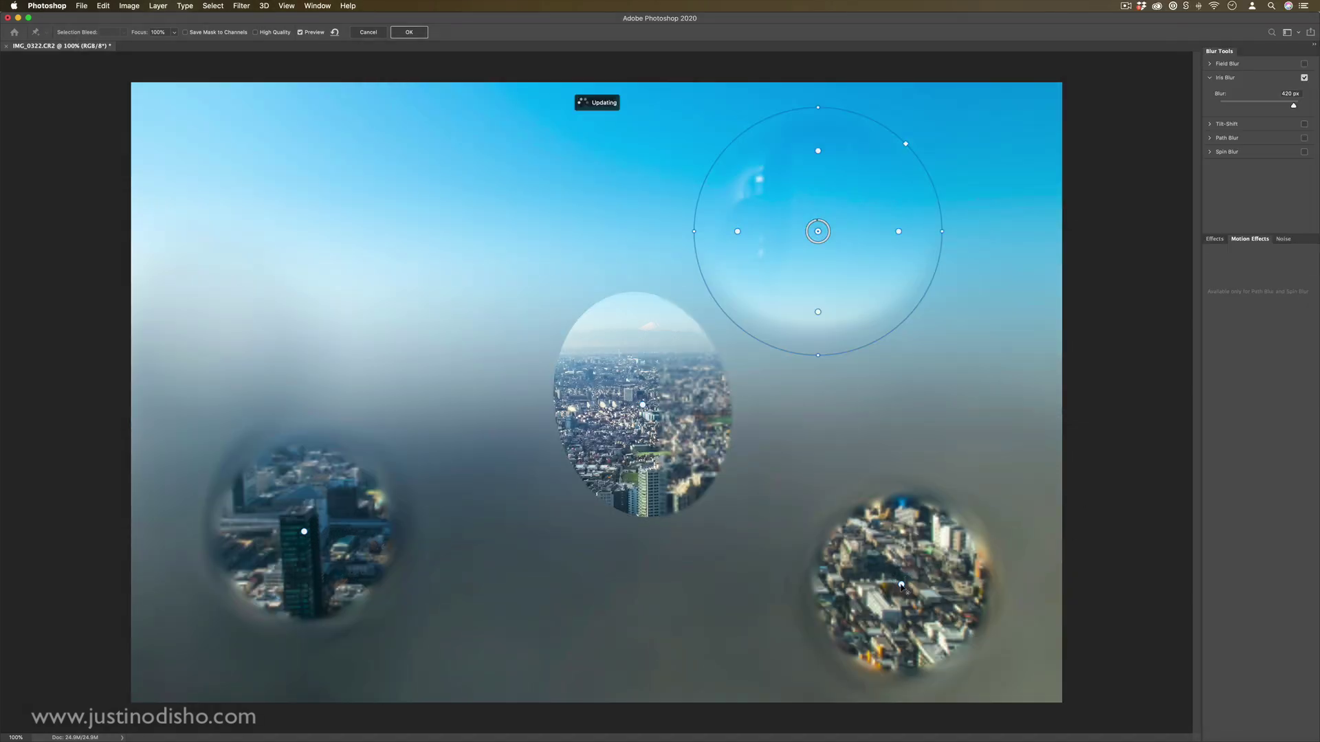
pyautogui.click(902, 585)
pyautogui.press('BackSpace')
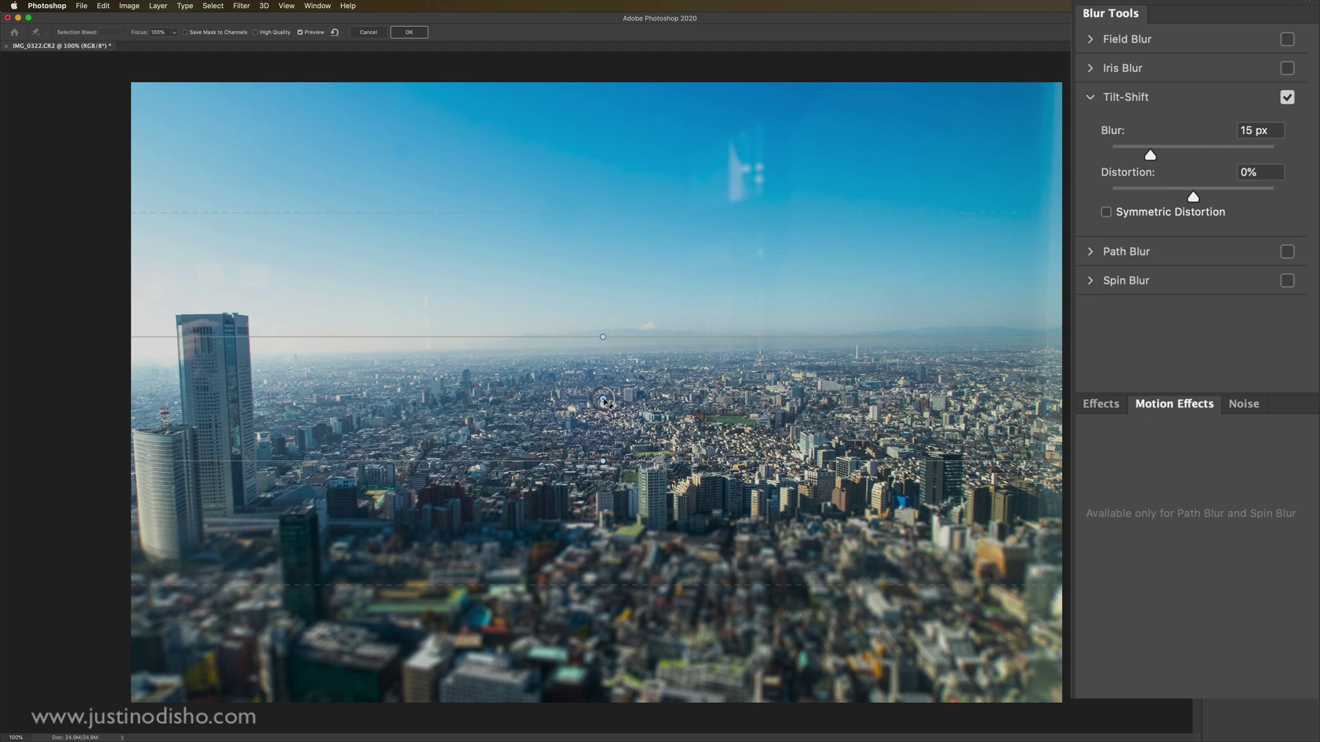
# Move the tilt-shift focus band lower and bring its upper feather edge down.
pyautogui.moveTo(604, 400); pyautogui.dragTo(605, 454)
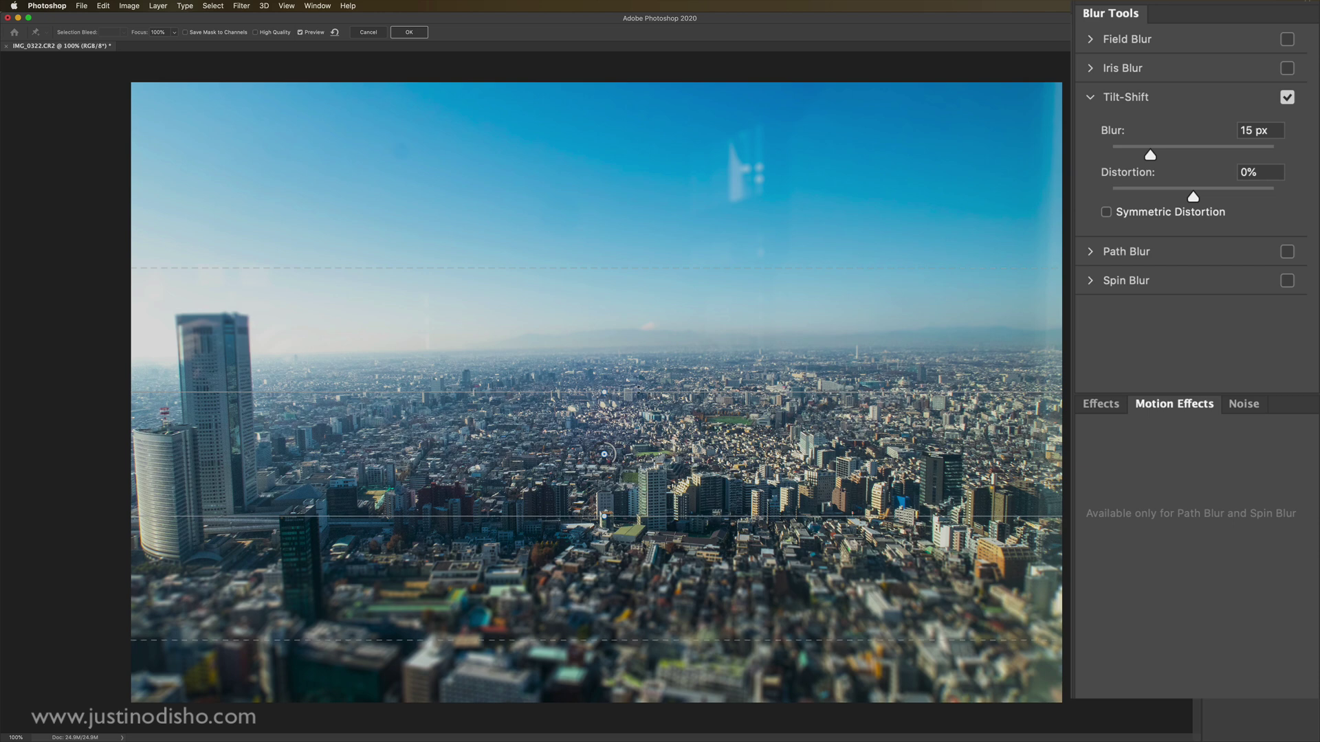
pyautogui.moveTo(628, 399)
pyautogui.mouseDown()
pyautogui.moveTo(628, 339)
pyautogui.moveTo(628, 423)
pyautogui.mouseUp()
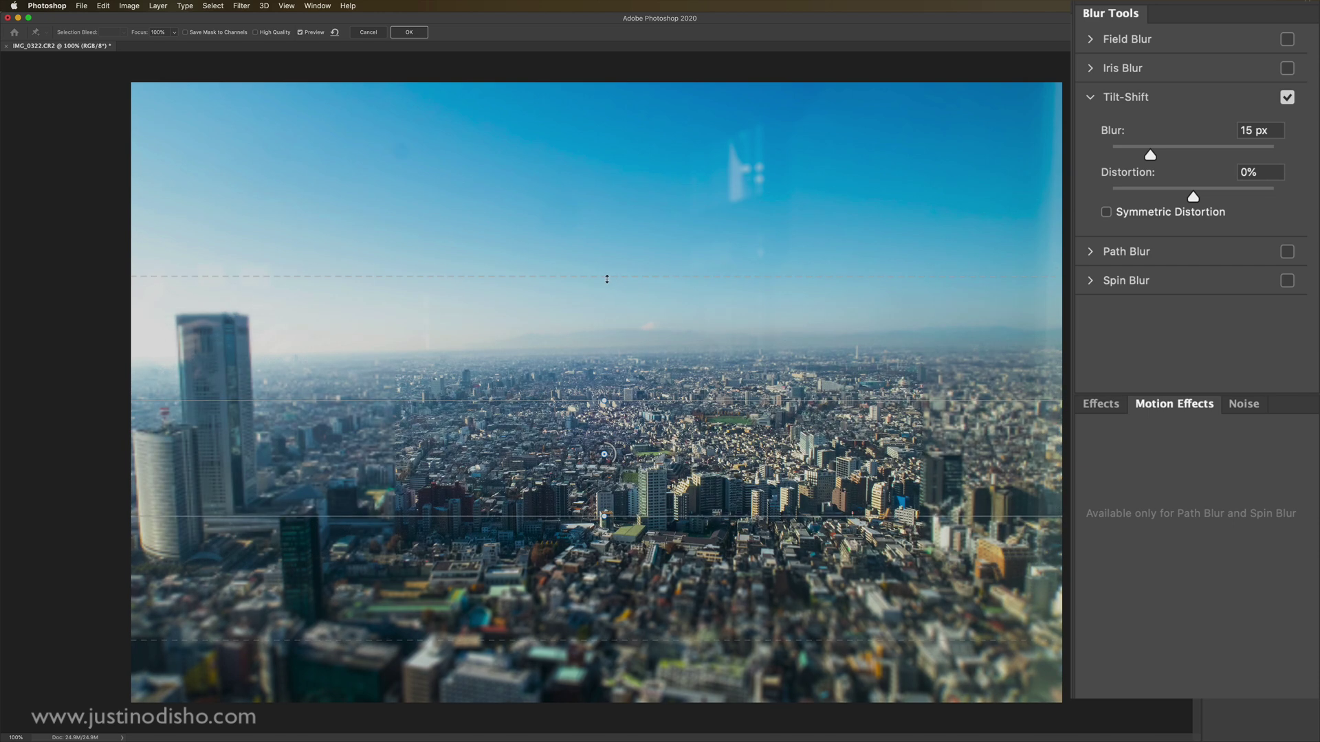
pyautogui.moveTo(604, 281); pyautogui.dragTo(603, 338)
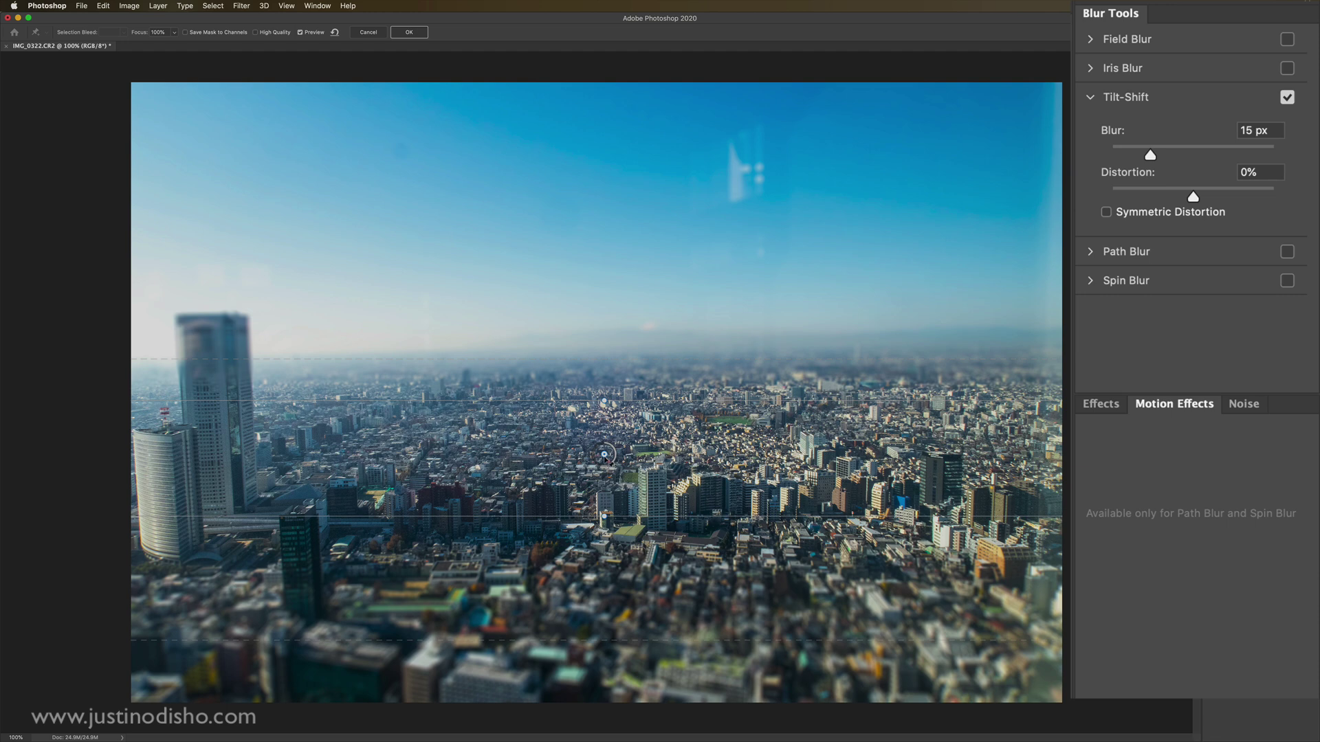
pyautogui.moveTo(605, 454); pyautogui.dragTo(602, 496)
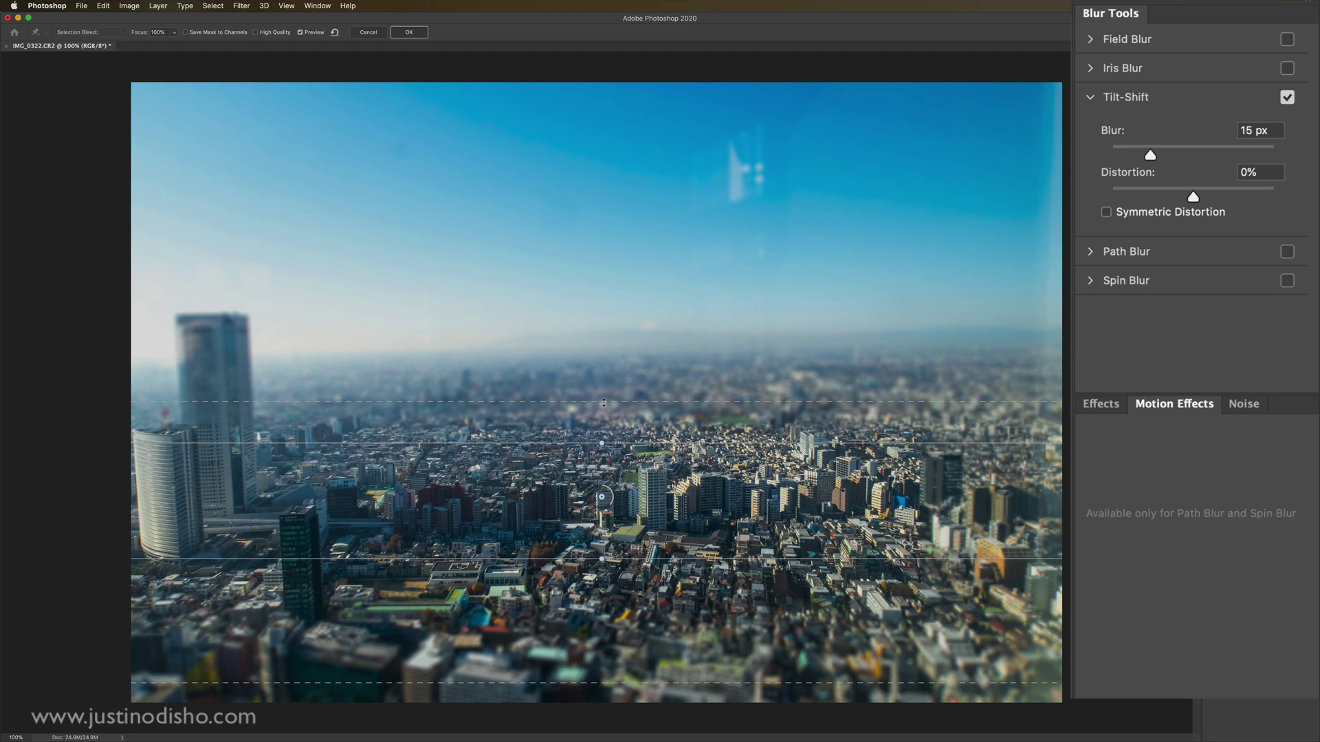
# Tighten both blur transitions around the sharp band and tilt it slightly clockwise.
pyautogui.moveTo(603, 402); pyautogui.dragTo(602, 414)
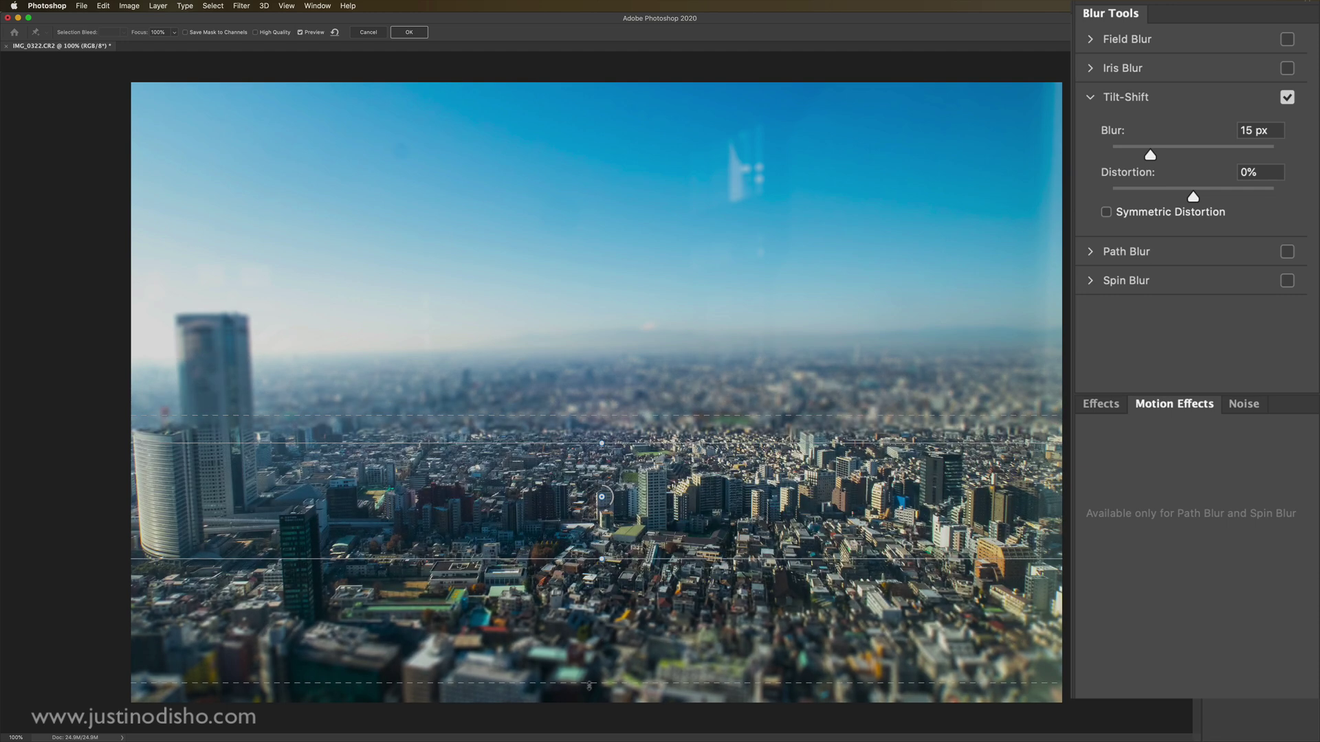
pyautogui.moveTo(589, 684); pyautogui.dragTo(589, 637)
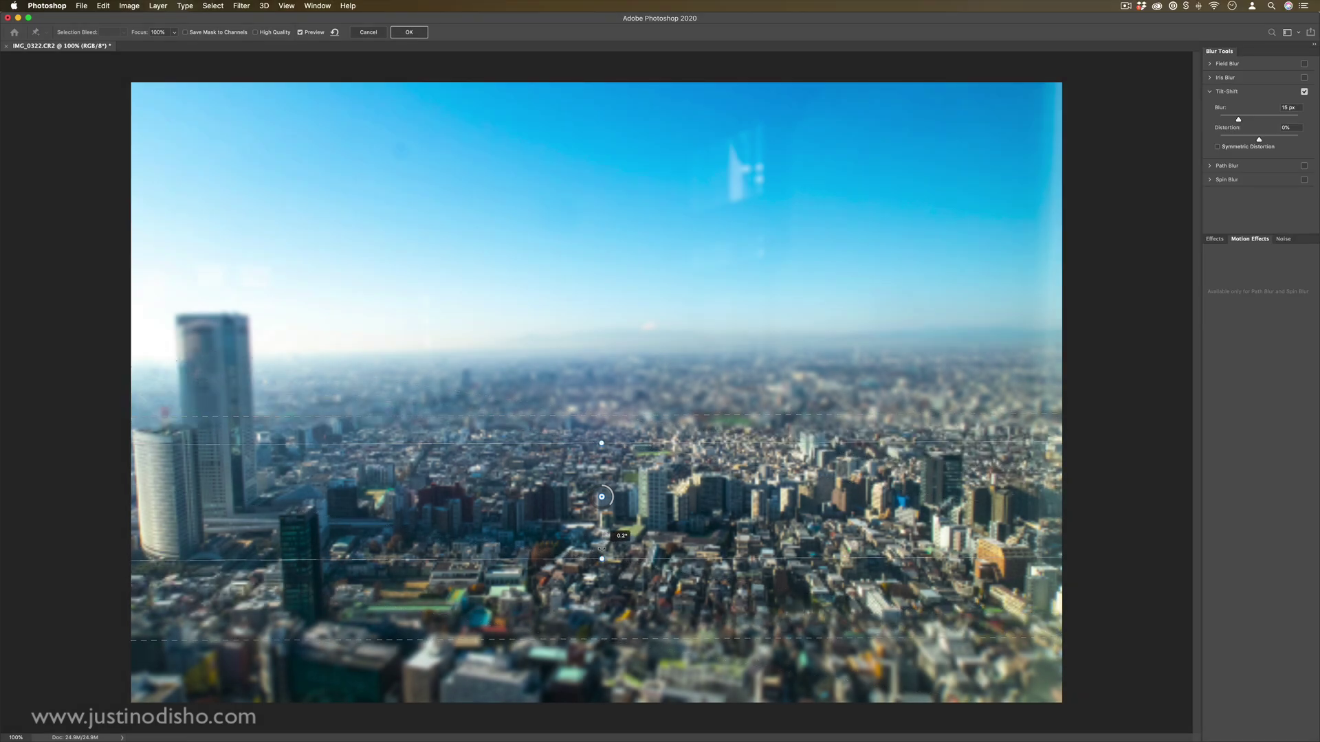
pyautogui.moveTo(601, 549); pyautogui.dragTo(595, 551)
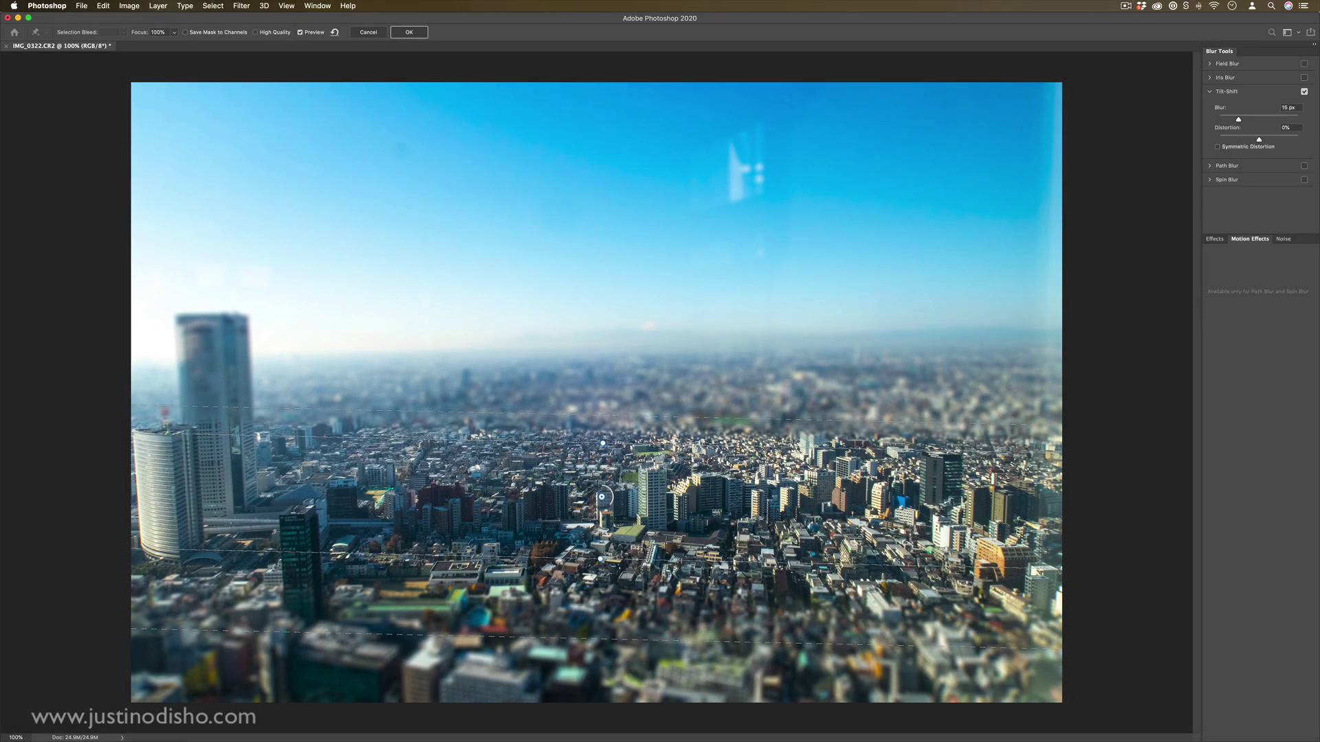
pyautogui.moveTo(590, 638); pyautogui.dragTo(592, 602)
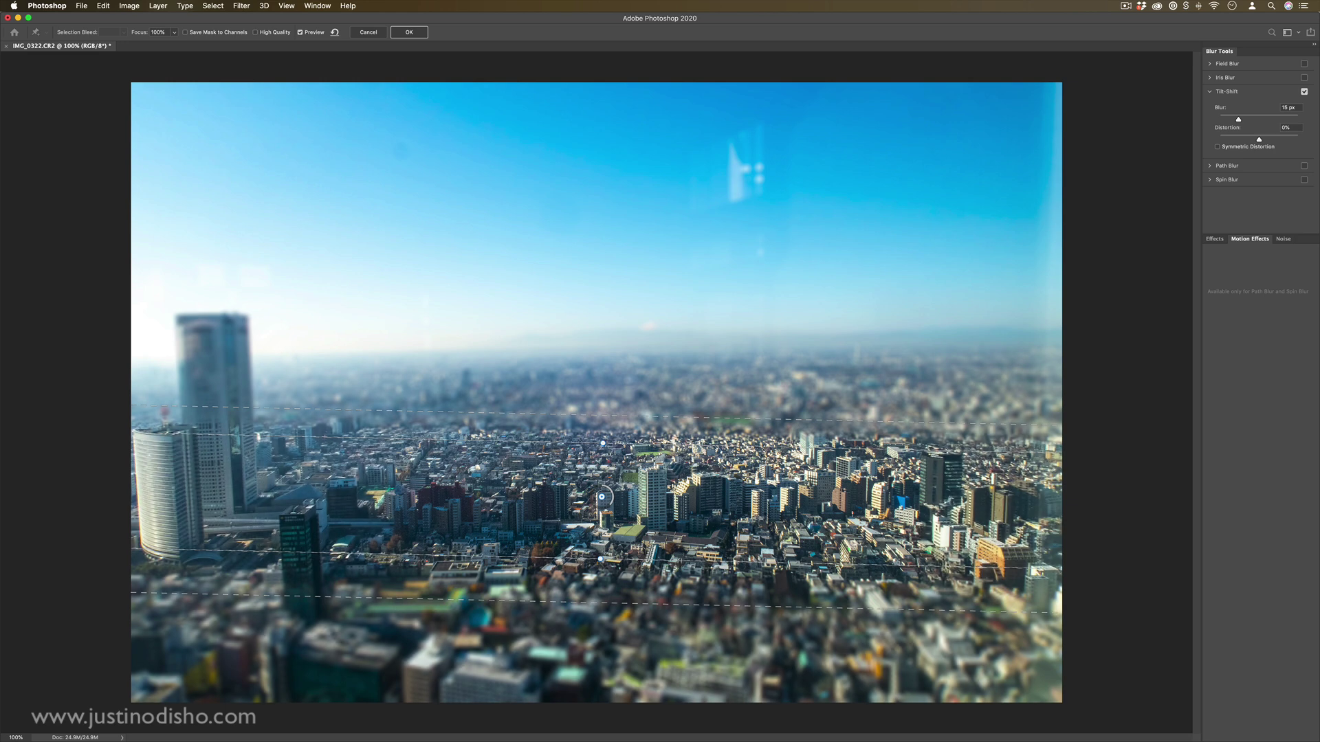
pyautogui.moveTo(601, 559); pyautogui.dragTo(601, 544)
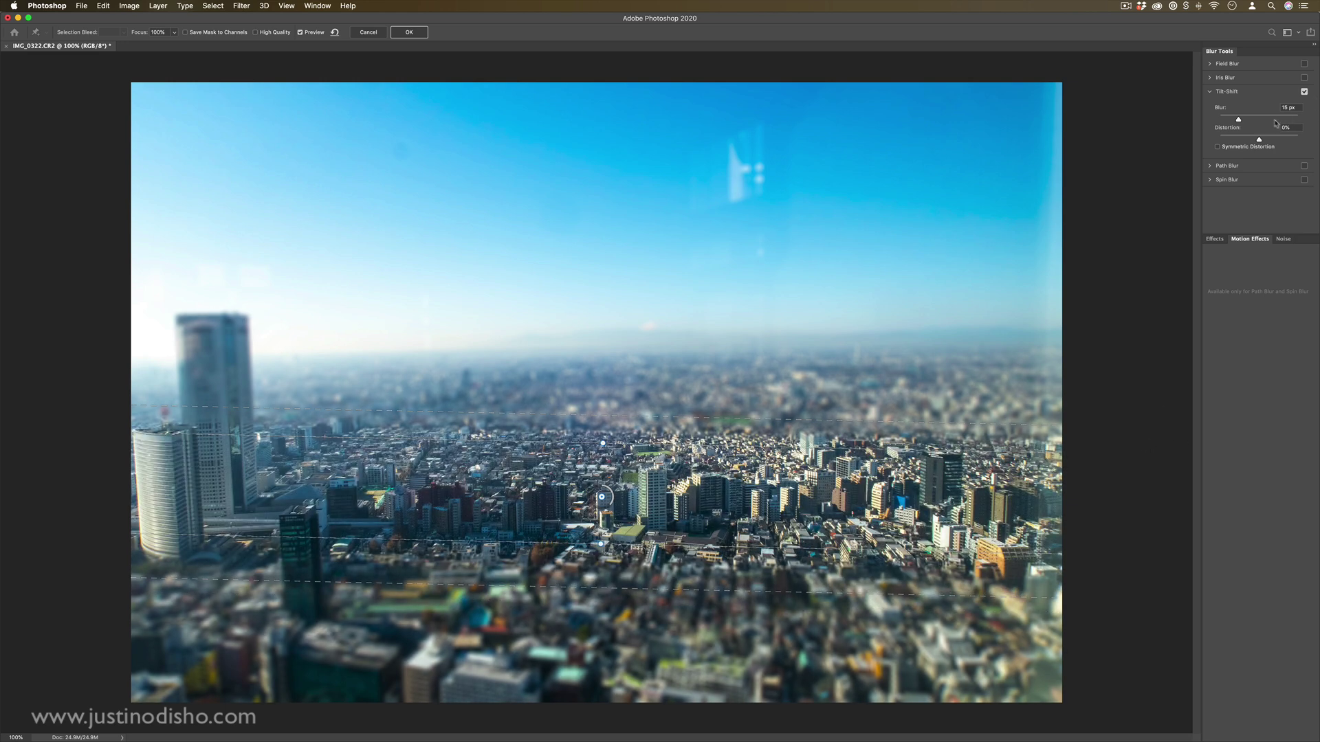
# Try stronger tilt-shift blur, extend the upper transition into the sky, and settle on 20 px.
pyautogui.click(1256, 119)
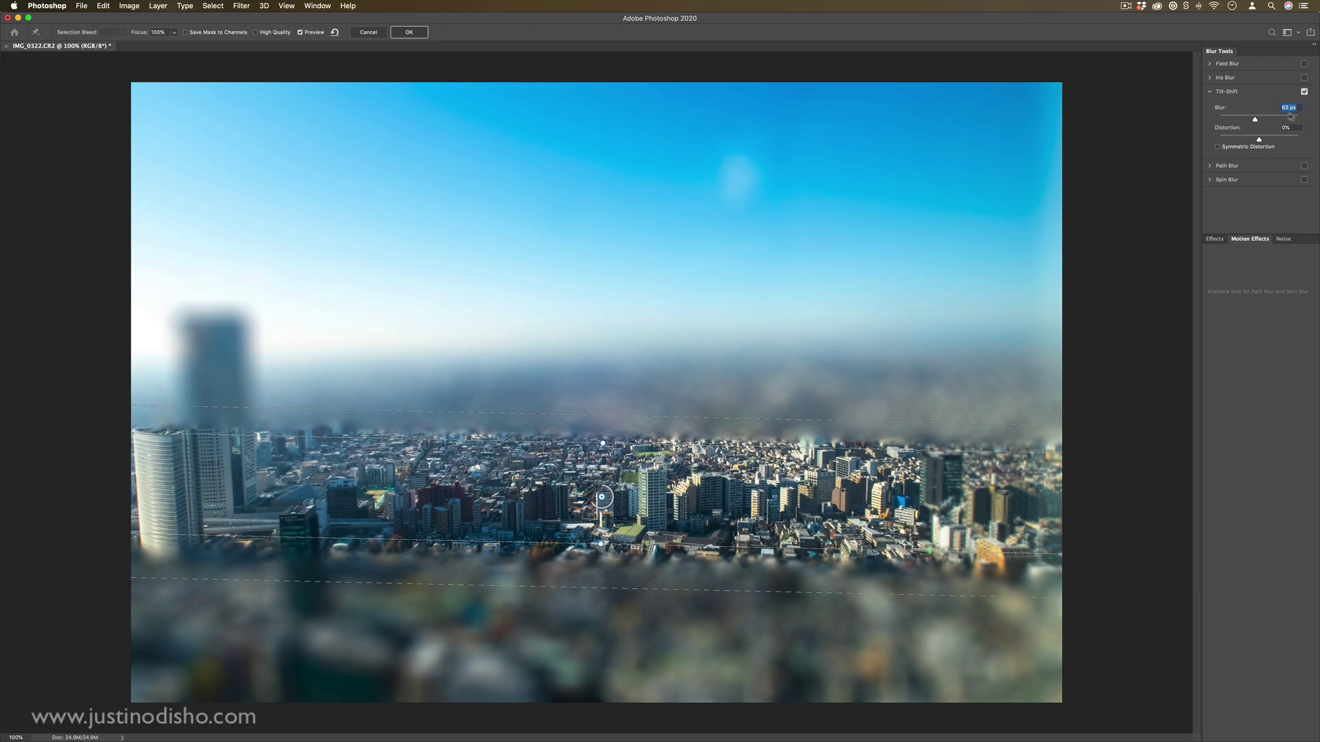
pyautogui.click(1254, 119)
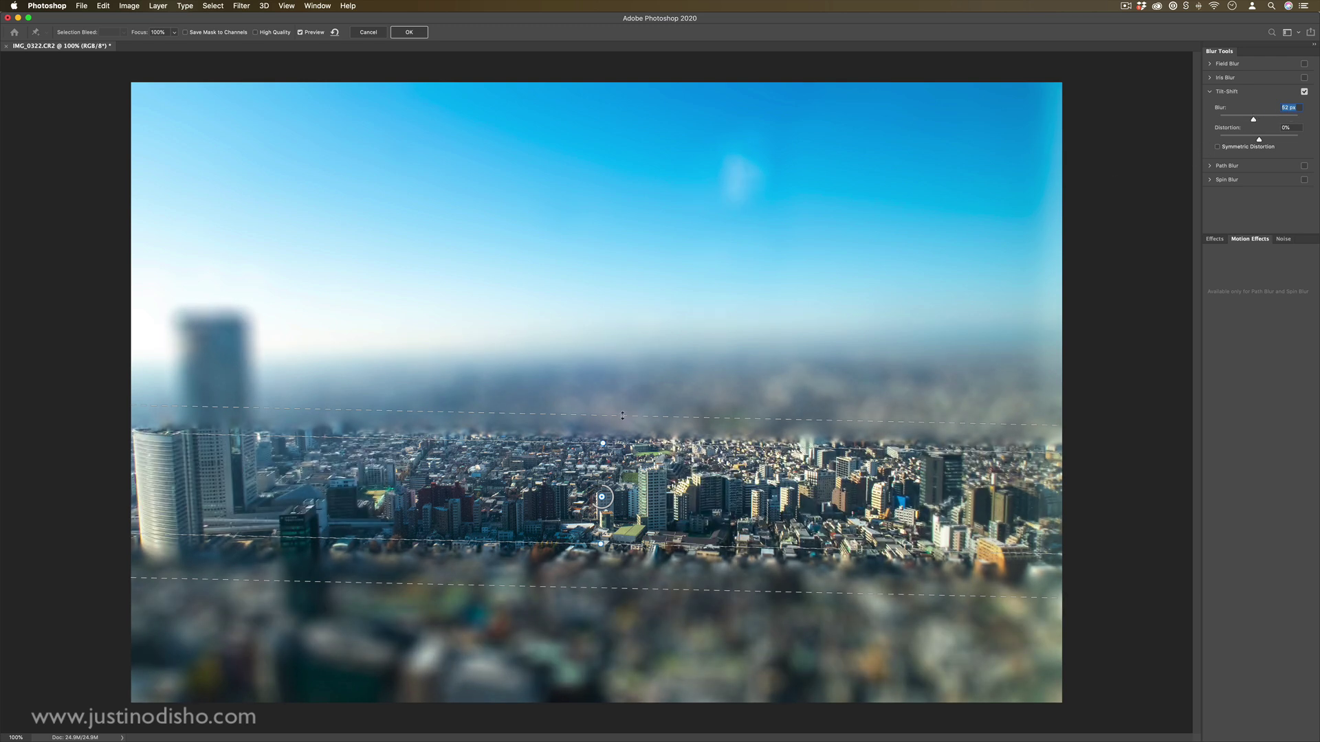
pyautogui.moveTo(622, 416); pyautogui.dragTo(631, 349)
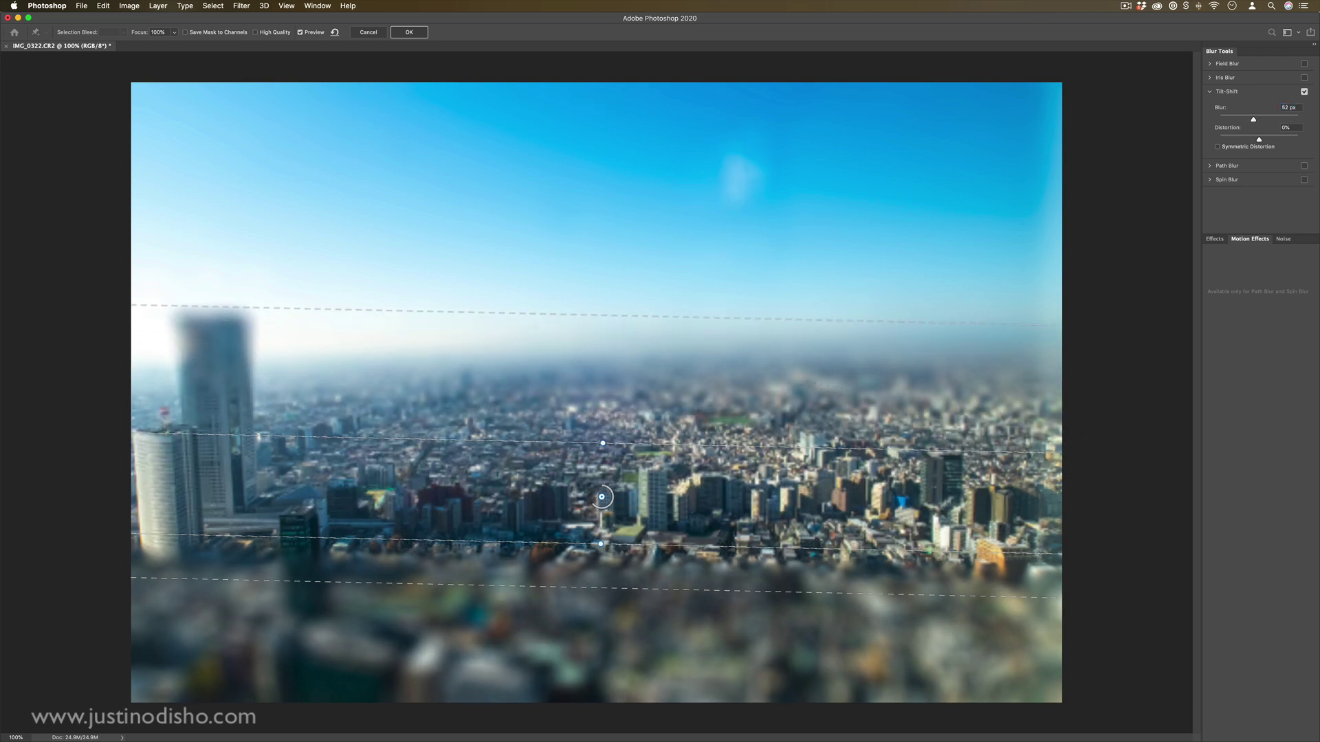
pyautogui.click(1242, 119)
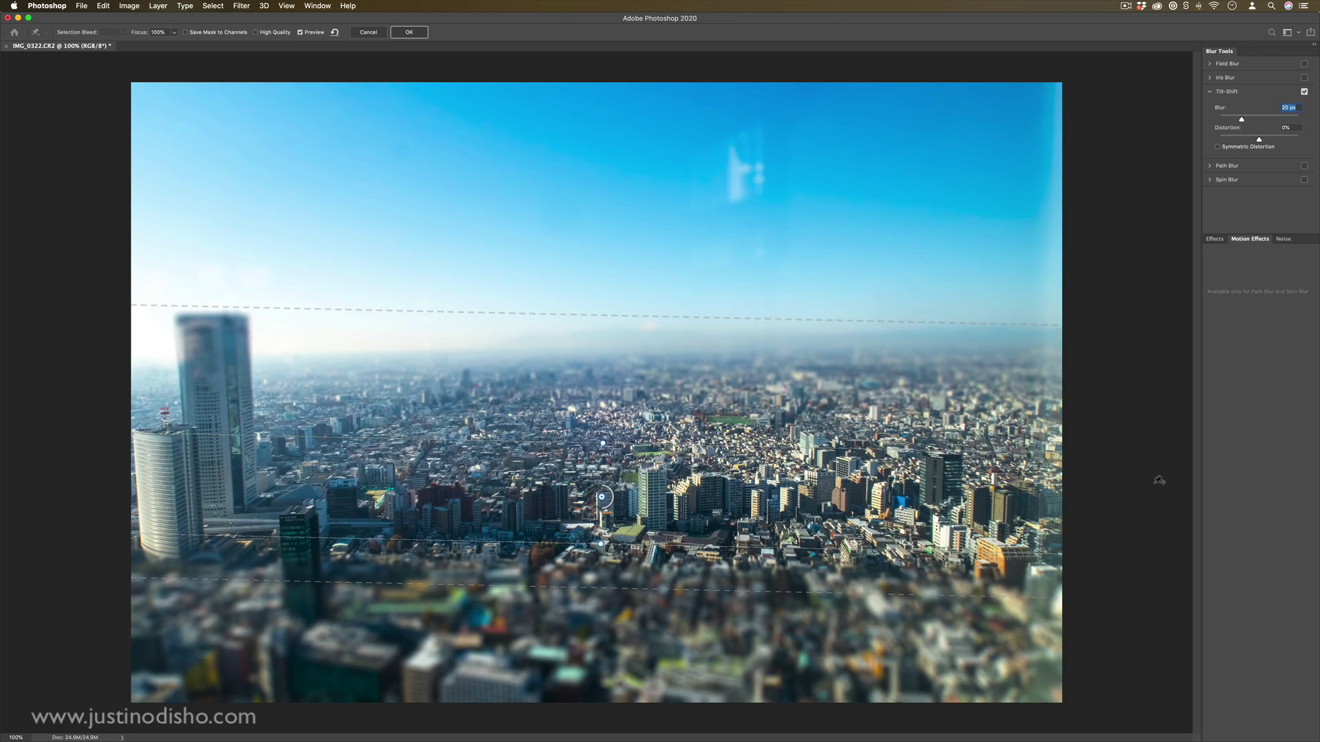
# Set the tilt-shift distortion to 42% and apply the blur.
pyautogui.moveTo(1259, 139); pyautogui.dragTo(1181, 134)
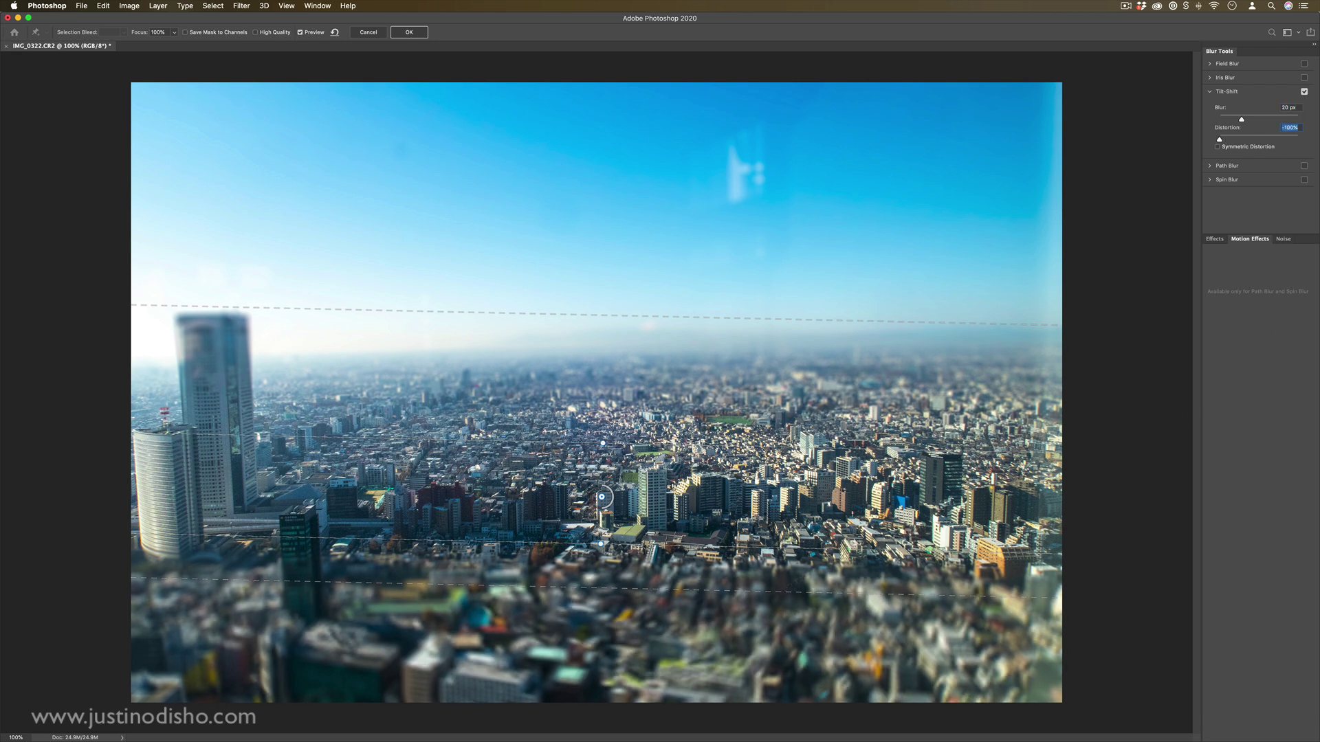
pyautogui.click(1240, 139)
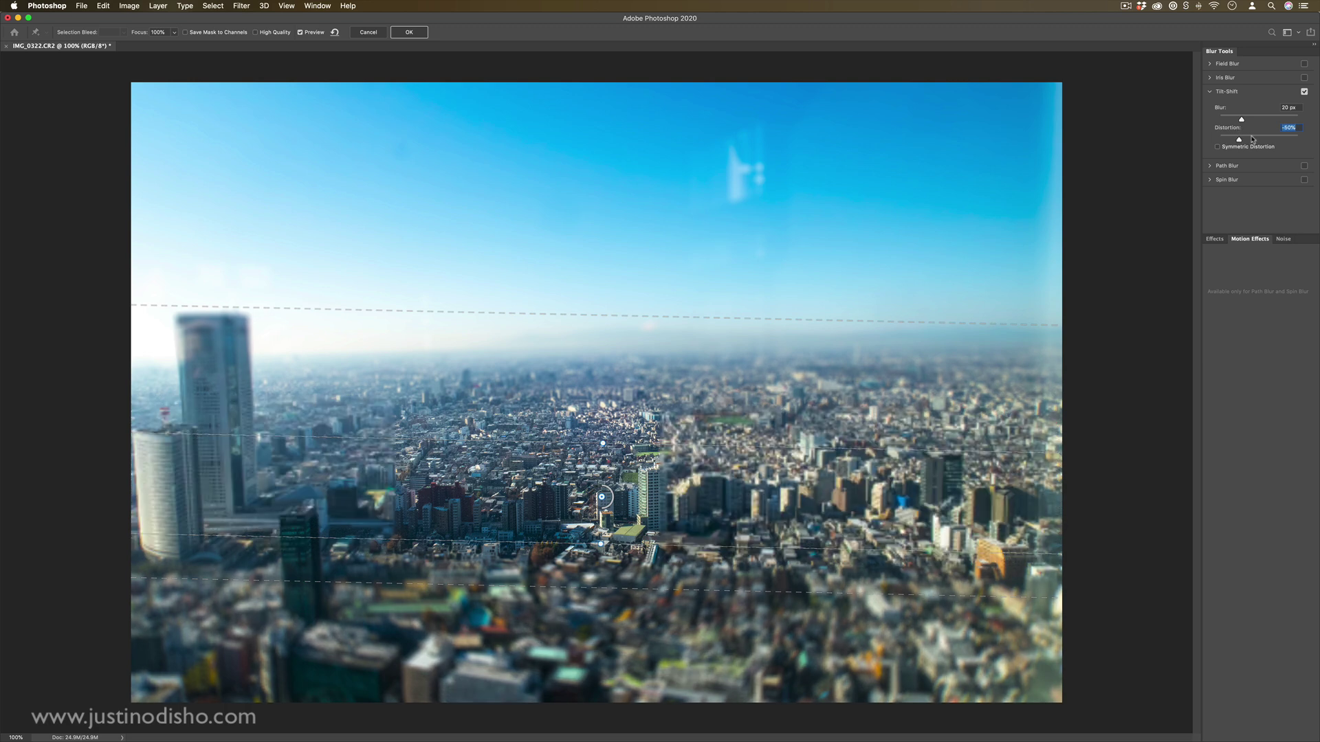
pyautogui.click(1276, 140)
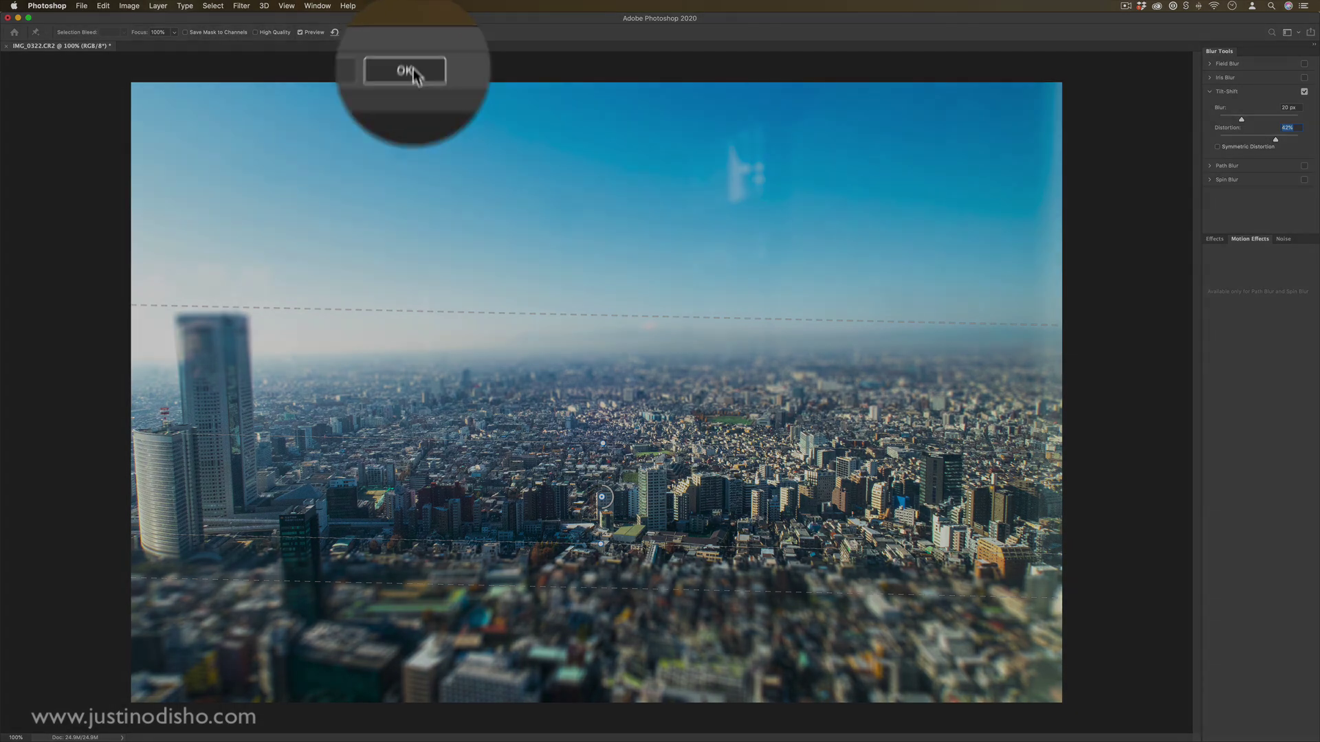
pyautogui.click(409, 31)
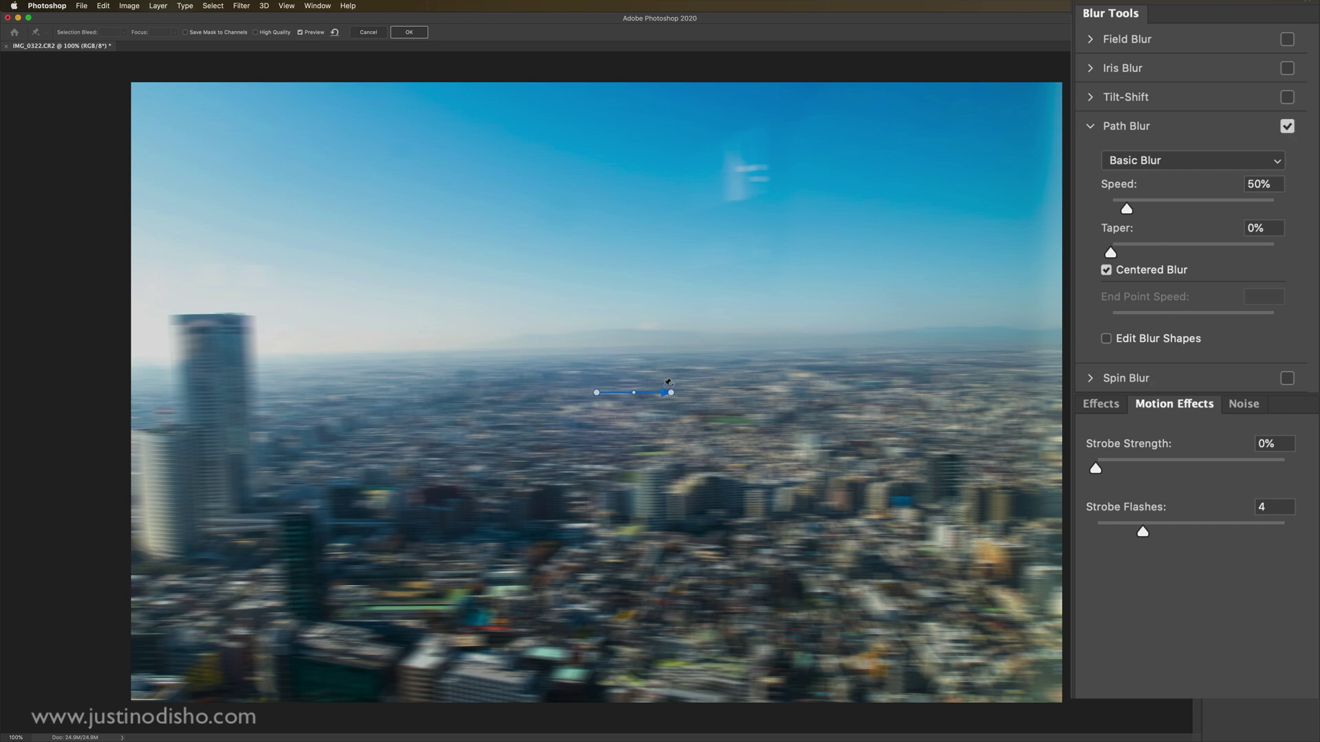
# Curve the path blur by swinging its end up-right and pulling its midpoint down.
pyautogui.moveTo(672, 394); pyautogui.dragTo(661, 360)
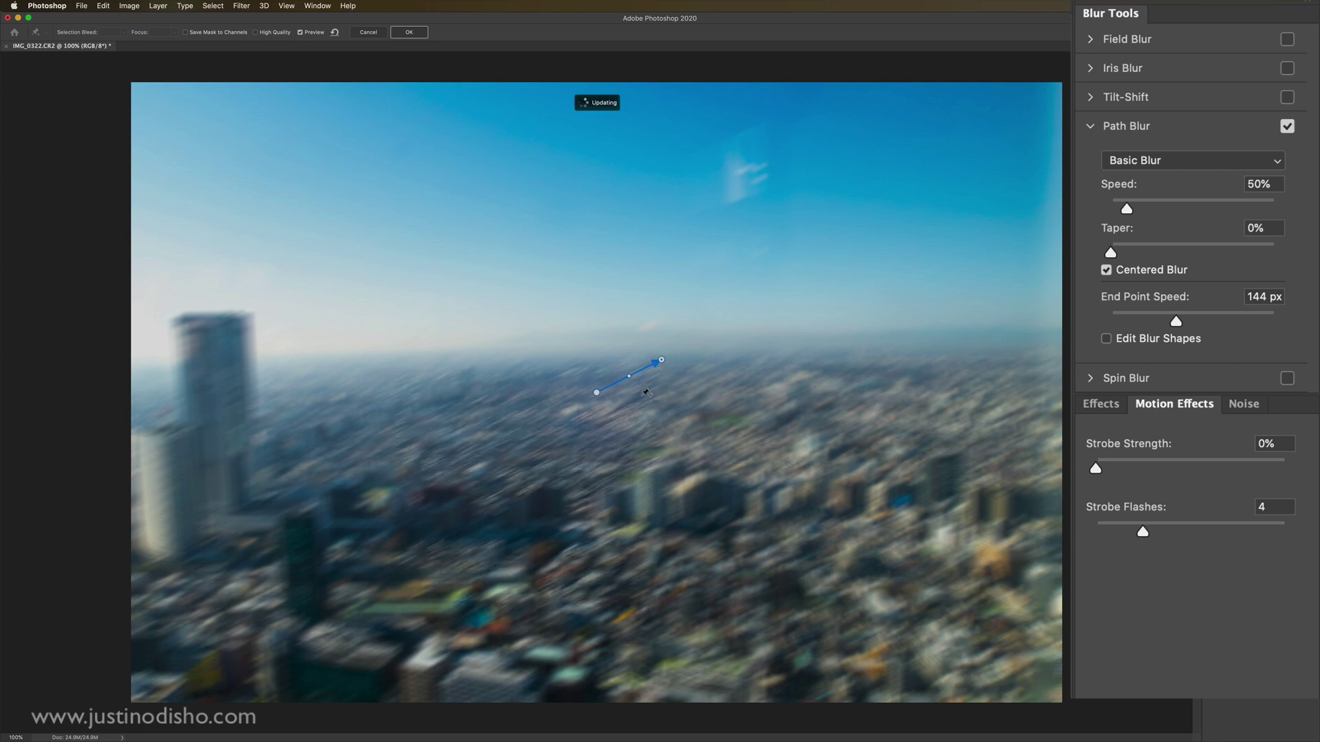
pyautogui.moveTo(633, 385); pyautogui.dragTo(560, 393)
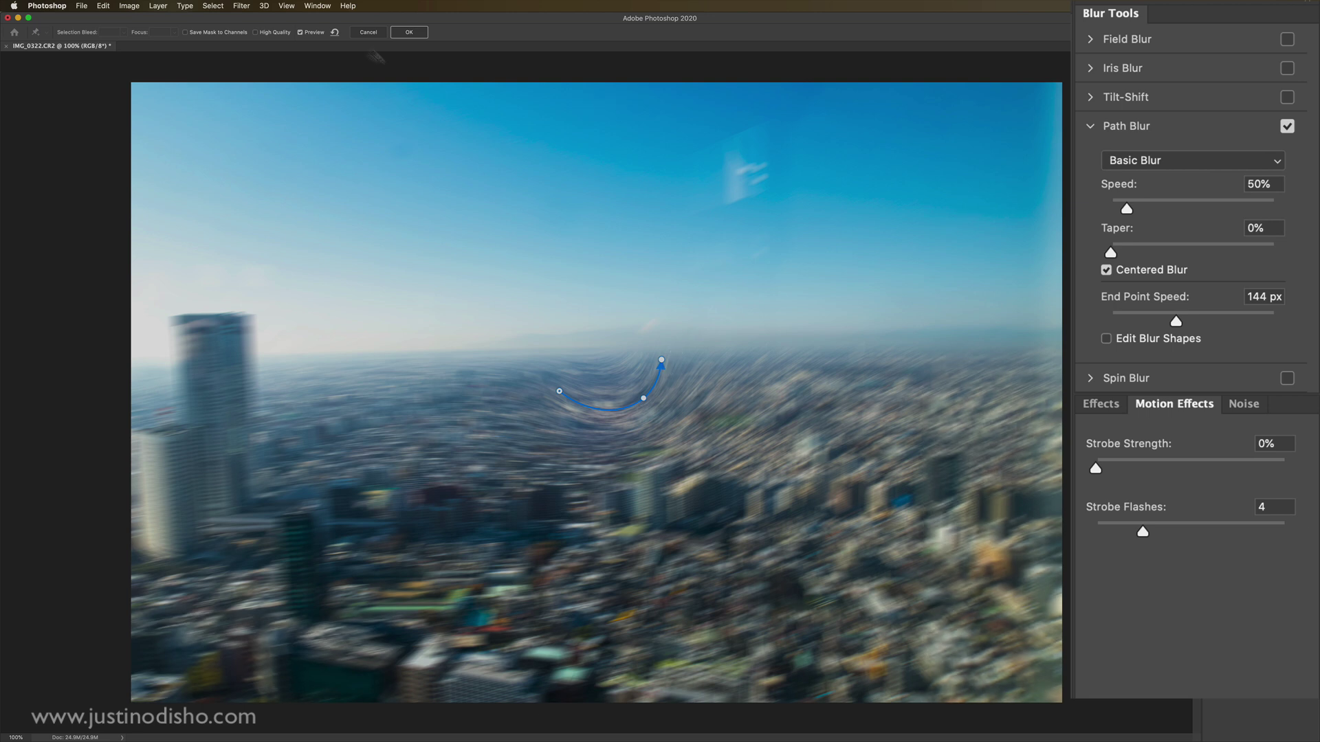
pyautogui.click(249, 8)
# Raise Path Blur speed to 131% and draw a new curved blur path on the right of the city.
pyautogui.press('Escape')
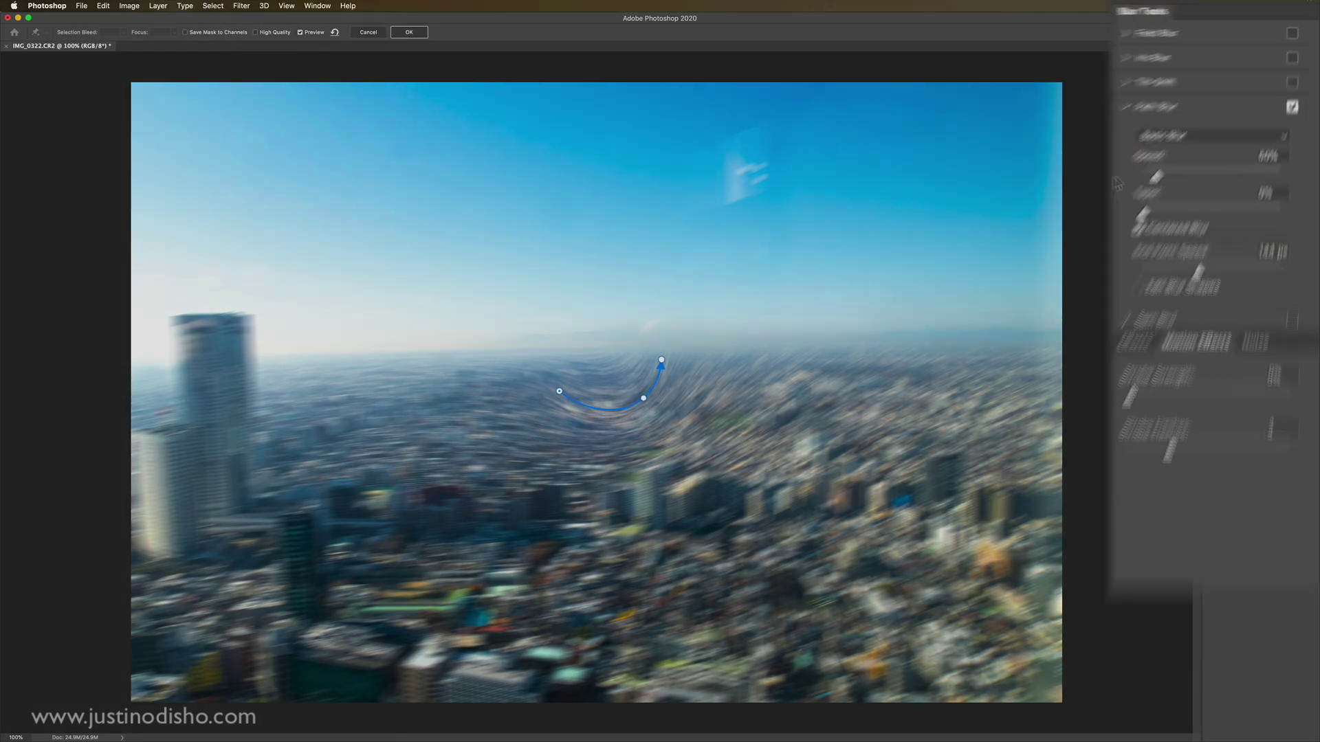
pyautogui.moveTo(1145, 202); pyautogui.dragTo(1152, 200)
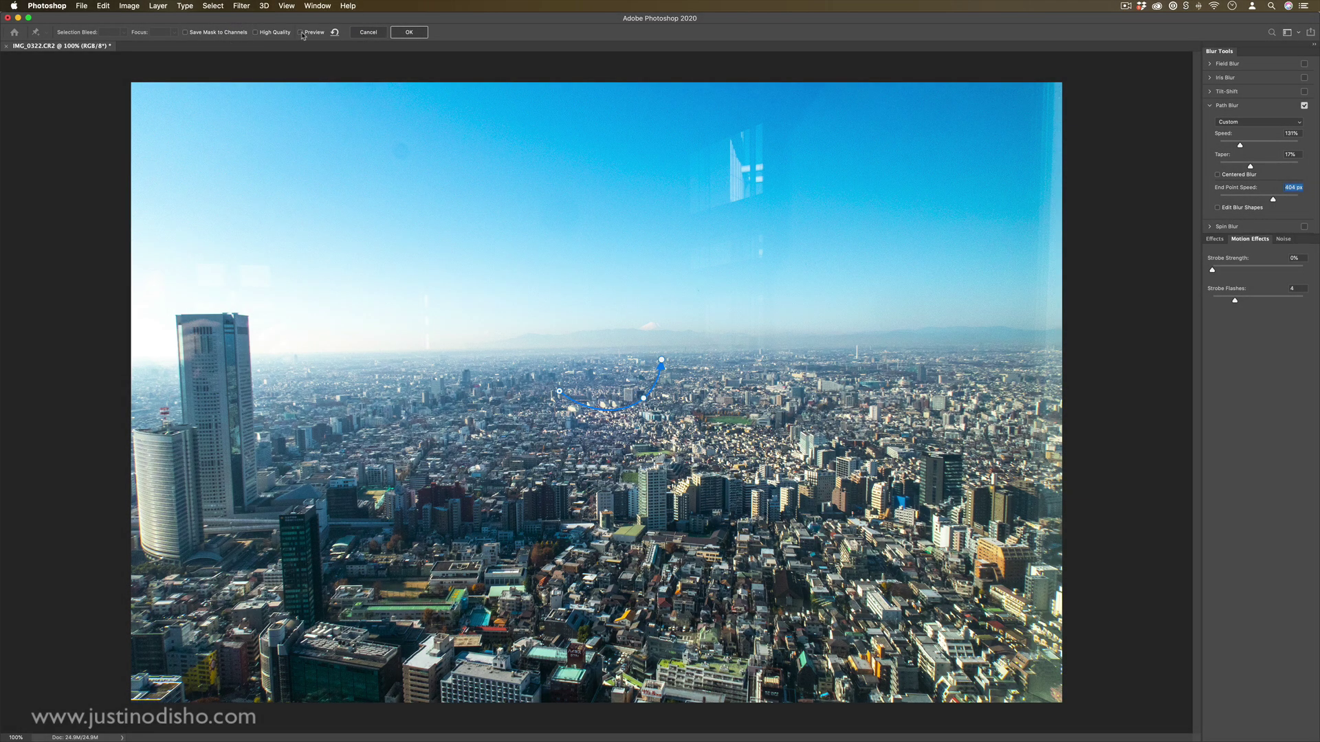
pyautogui.click(747, 333)
pyautogui.click(781, 413)
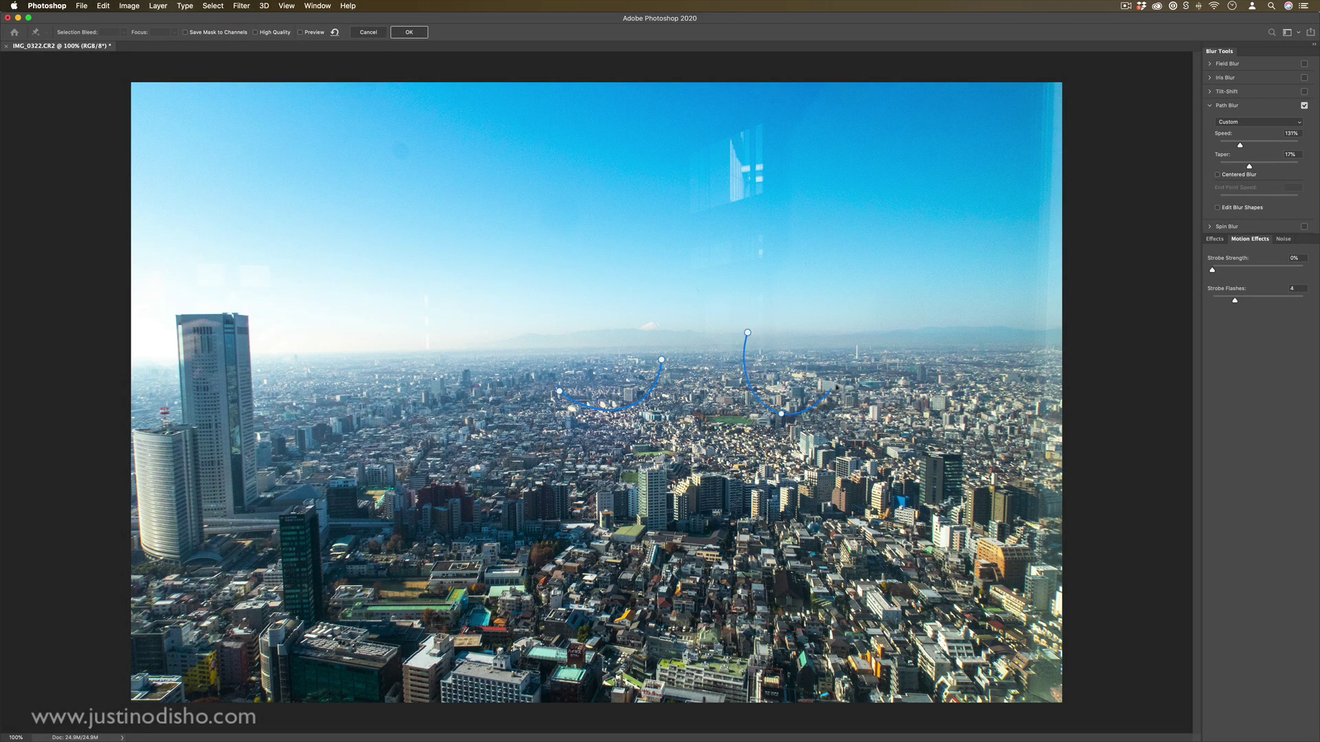
pyautogui.click(960, 369)
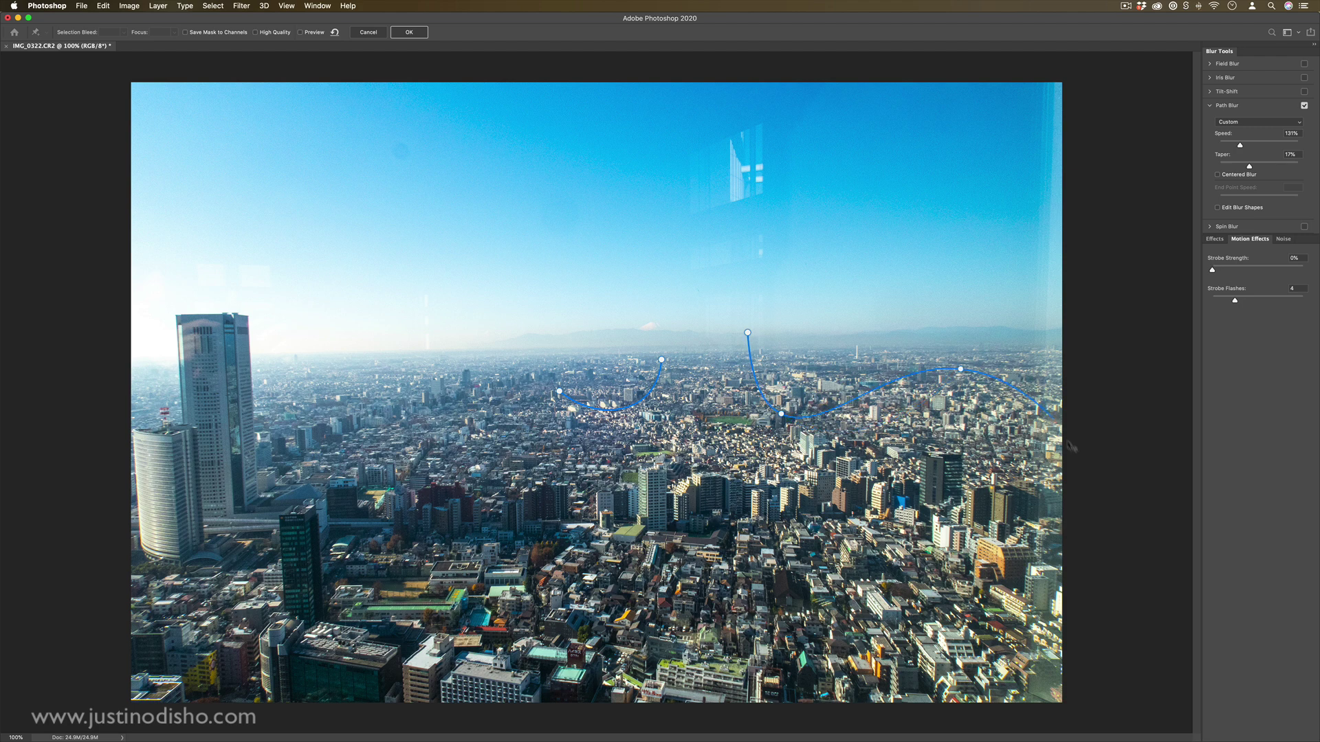
pyautogui.doubleClick(1022, 479)
# Draw a second curved blur path across the left side and turn the preview back on.
pyautogui.click(408, 370)
pyautogui.click(318, 460)
pyautogui.click(204, 397)
pyautogui.click(170, 456)
pyautogui.press('p')
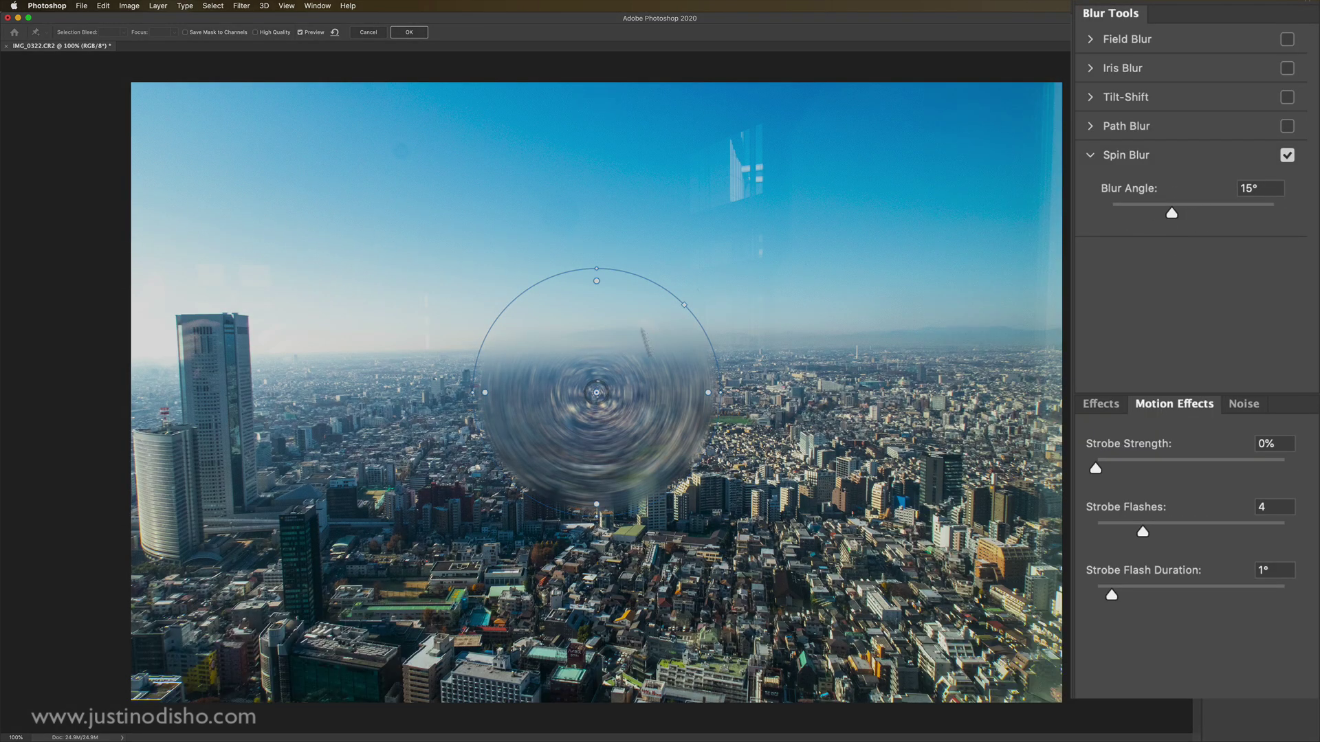
# Set the spin blur angle to 86° and stretch the spin circle into a wide horizontal ellipse.
pyautogui.moveTo(599, 383)
pyautogui.mouseDown()
pyautogui.moveTo(592, 374)
pyautogui.moveTo(608, 390)
pyautogui.mouseUp()
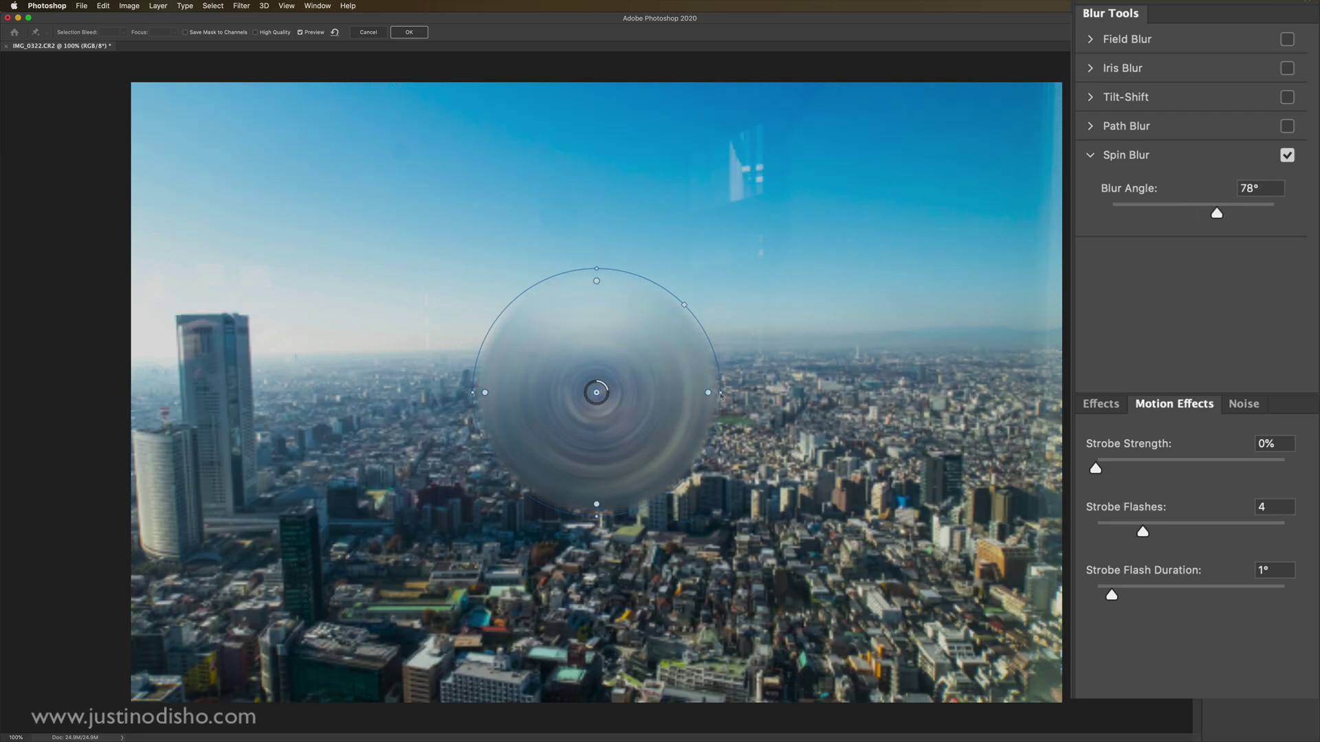
pyautogui.moveTo(719, 392); pyautogui.dragTo(922, 388)
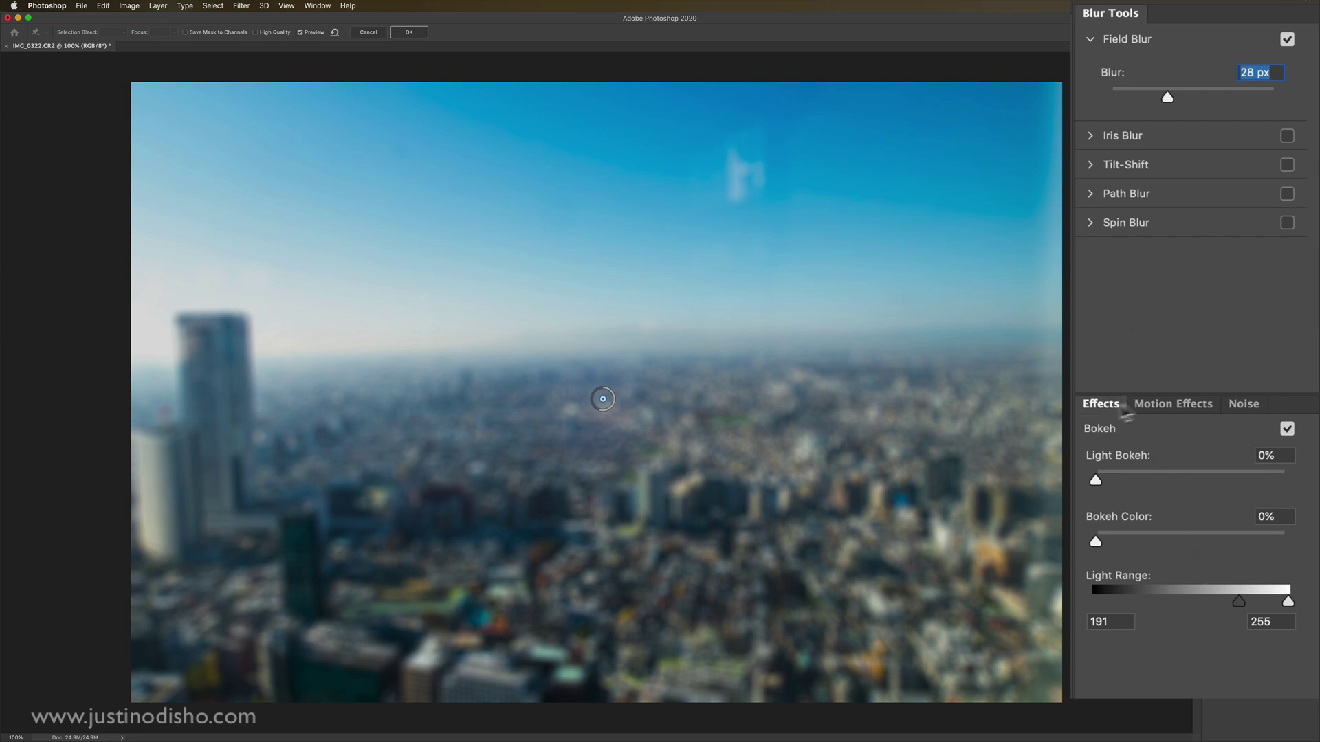
# Raise Light Bokeh and Bokeh Color for coloured highlights, and increase the grain noise amount.
pyautogui.click(1173, 403)
pyautogui.click(1093, 404)
pyautogui.moveTo(1110, 470); pyautogui.dragTo(1167, 469)
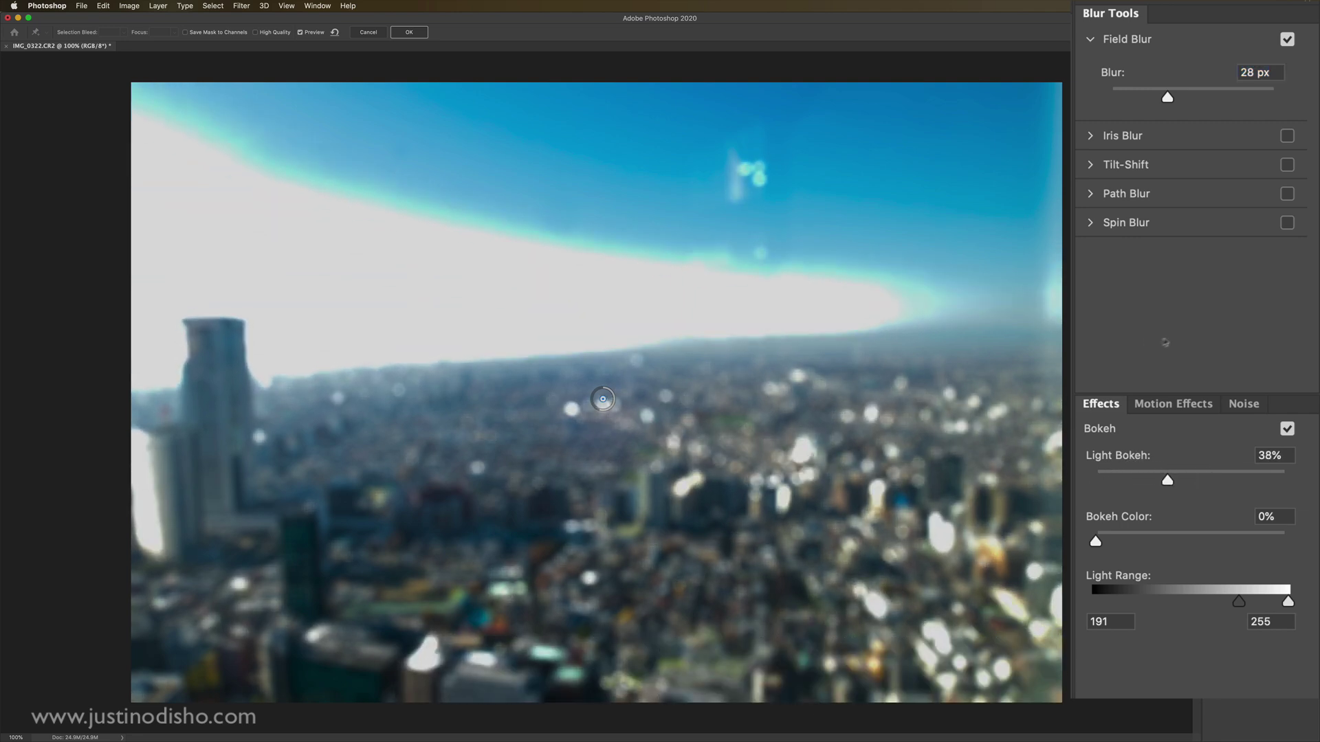
pyautogui.moveTo(1123, 543); pyautogui.dragTo(1229, 541)
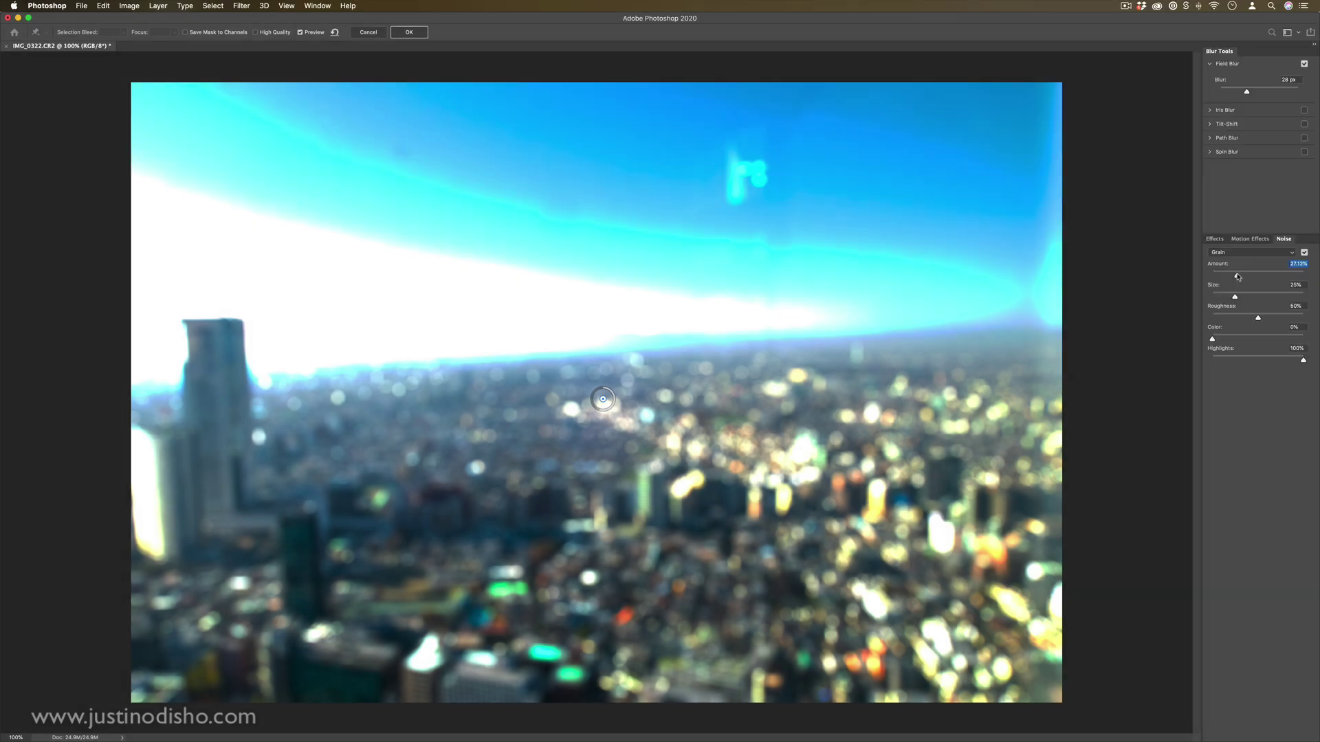
pyautogui.moveTo(1238, 277); pyautogui.dragTo(1245, 277)
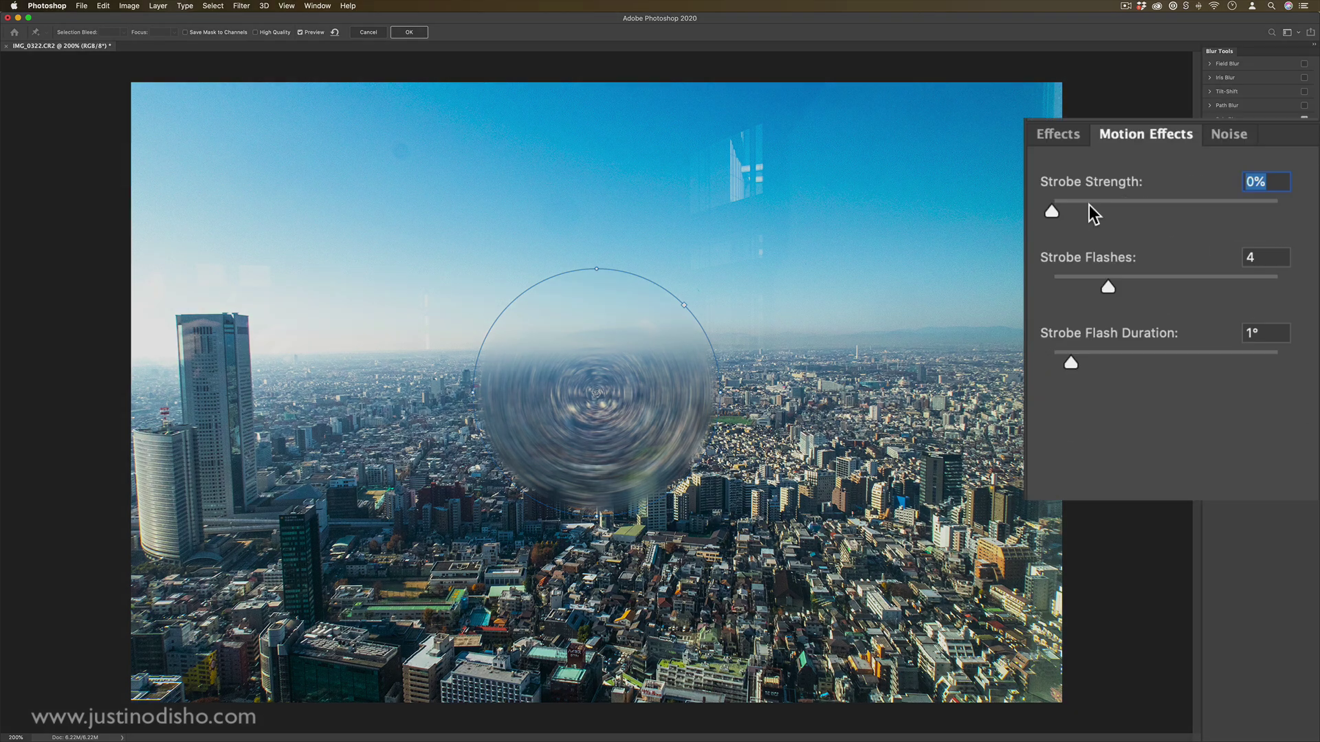
# Set the spin blur strobe to 100% strength, 2 flashes and 3° flash duration.
pyautogui.moveTo(1052, 211); pyautogui.dragTo(1312, 213)
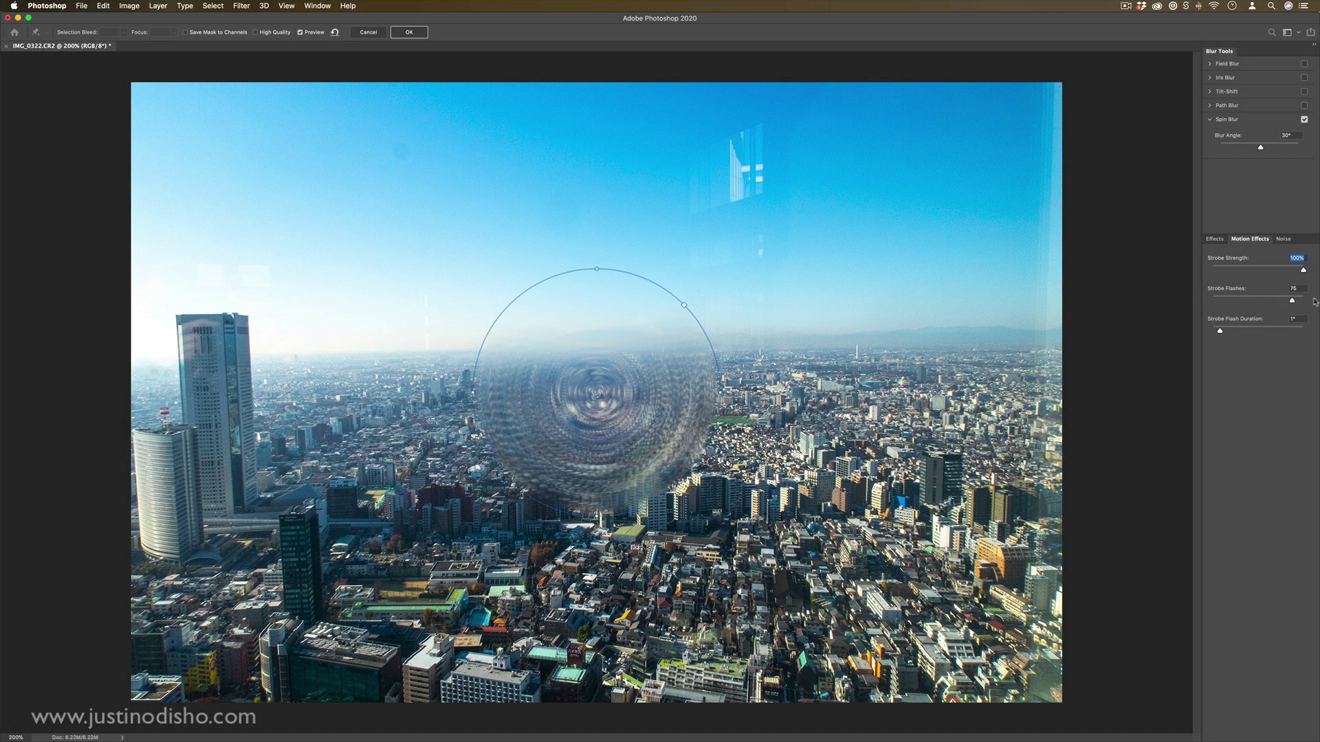
pyautogui.moveTo(1313, 301); pyautogui.dragTo(1309, 304)
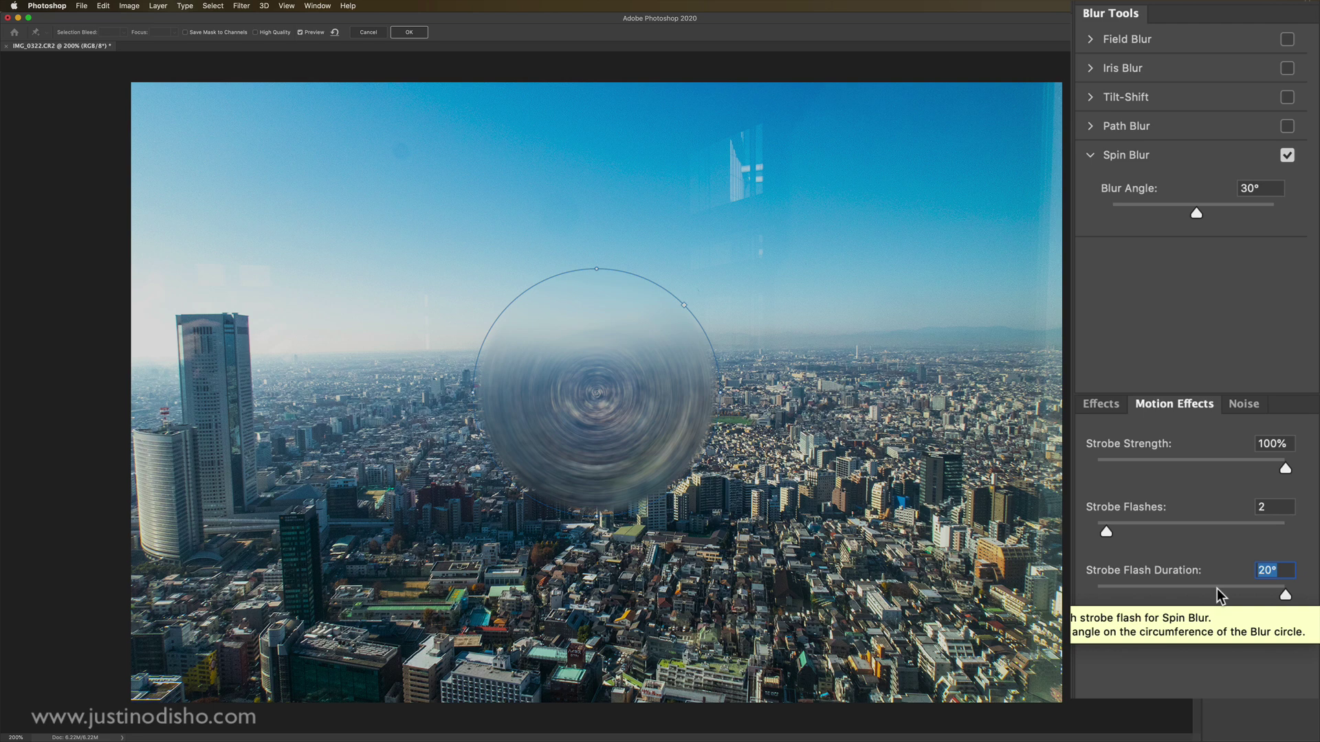
pyautogui.moveTo(1217, 589); pyautogui.dragTo(1194, 589)
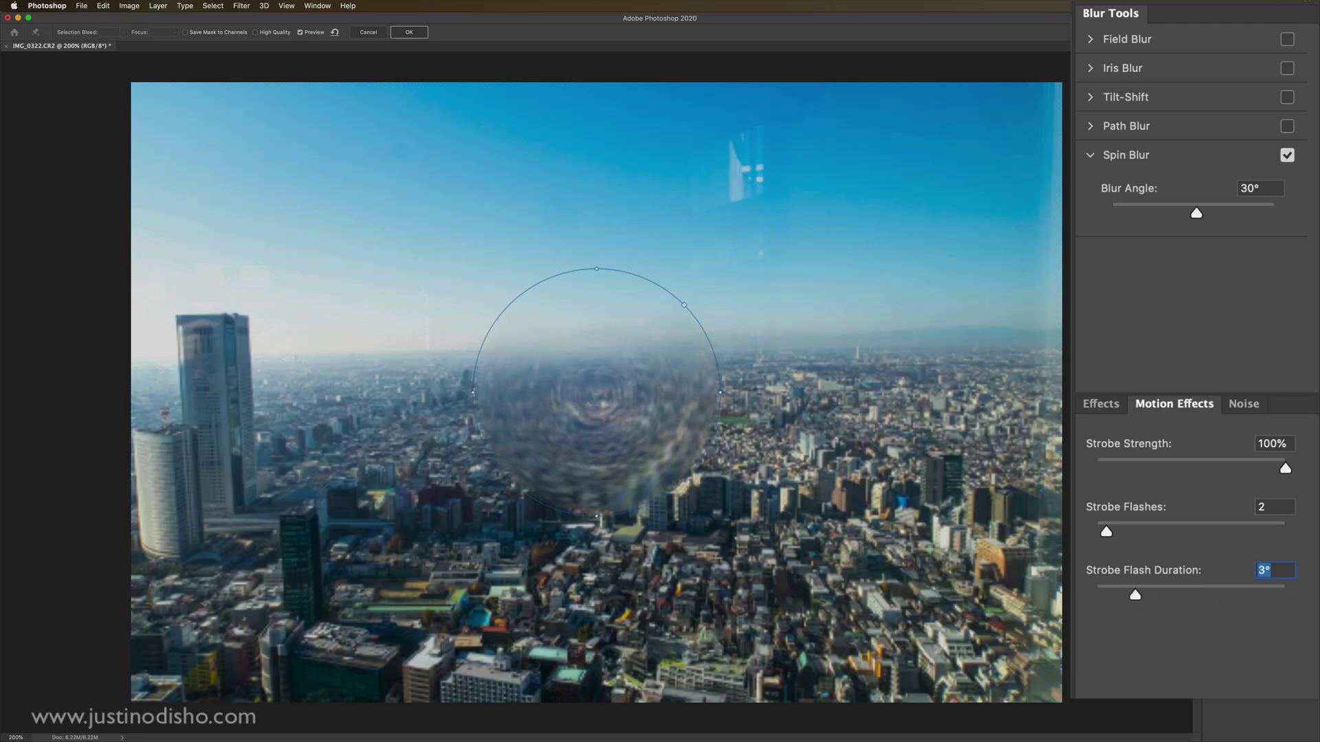